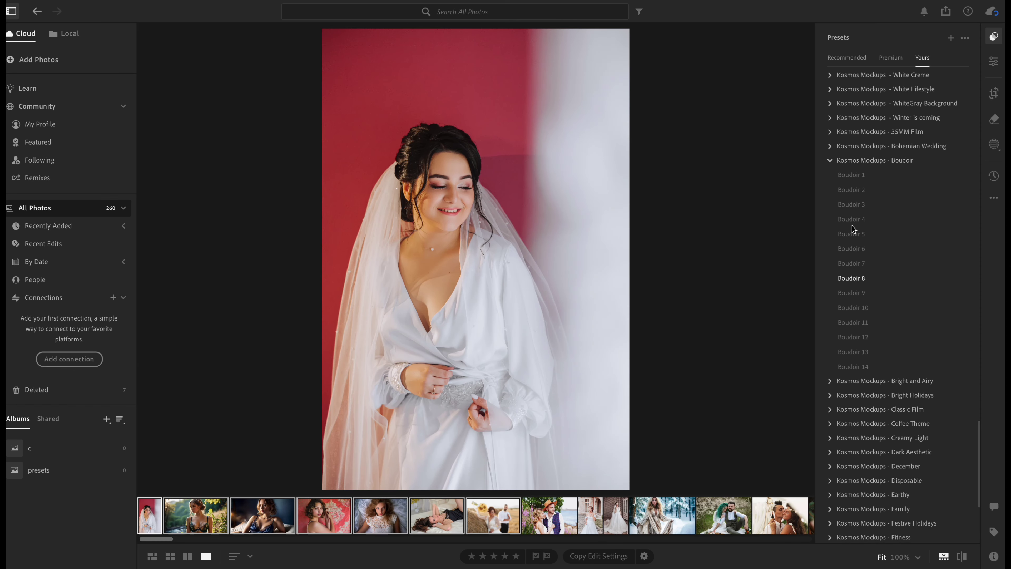
# Preview Boudoir 1 on the bride photo near 97 strength, then Boudoir 2 at 88.
pyautogui.click(859, 175)
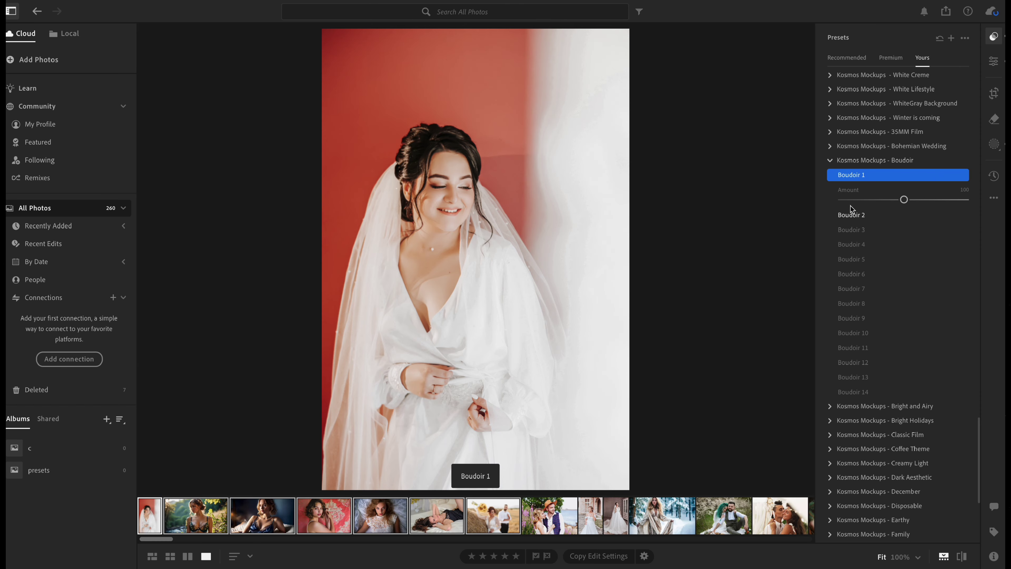
pyautogui.moveTo(894, 203); pyautogui.dragTo(902, 204)
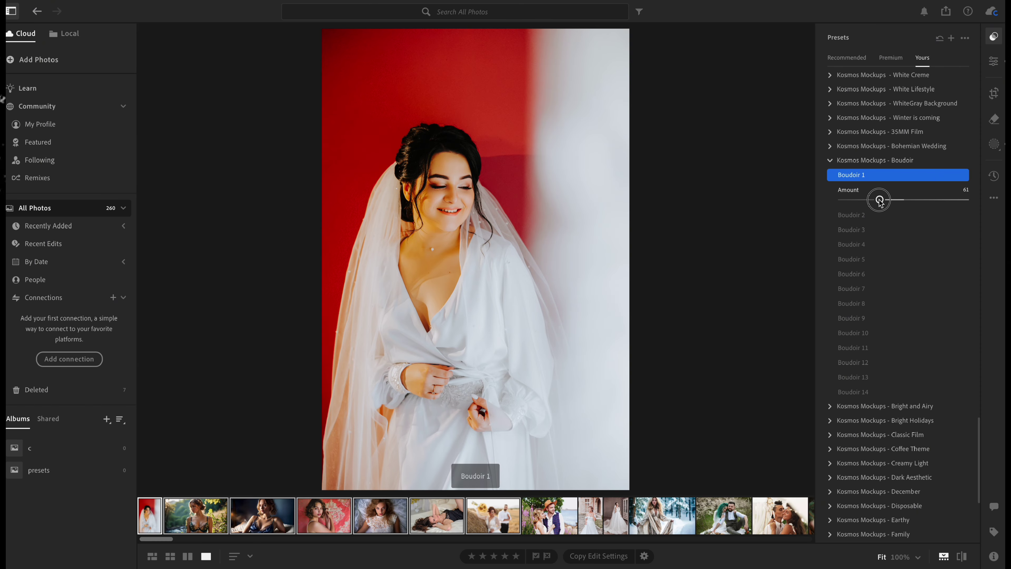
pyautogui.click(871, 216)
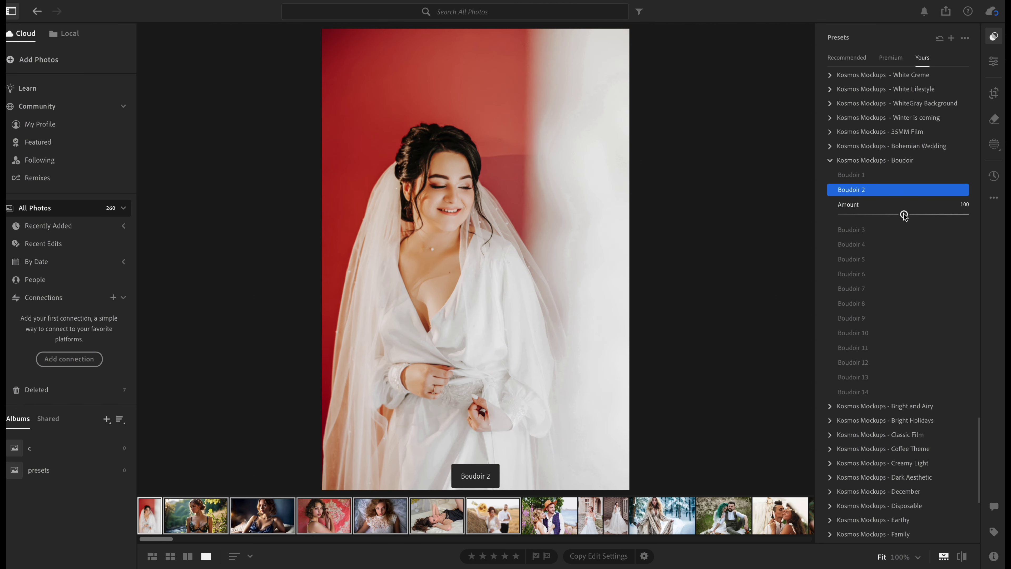
pyautogui.moveTo(904, 216); pyautogui.dragTo(897, 221)
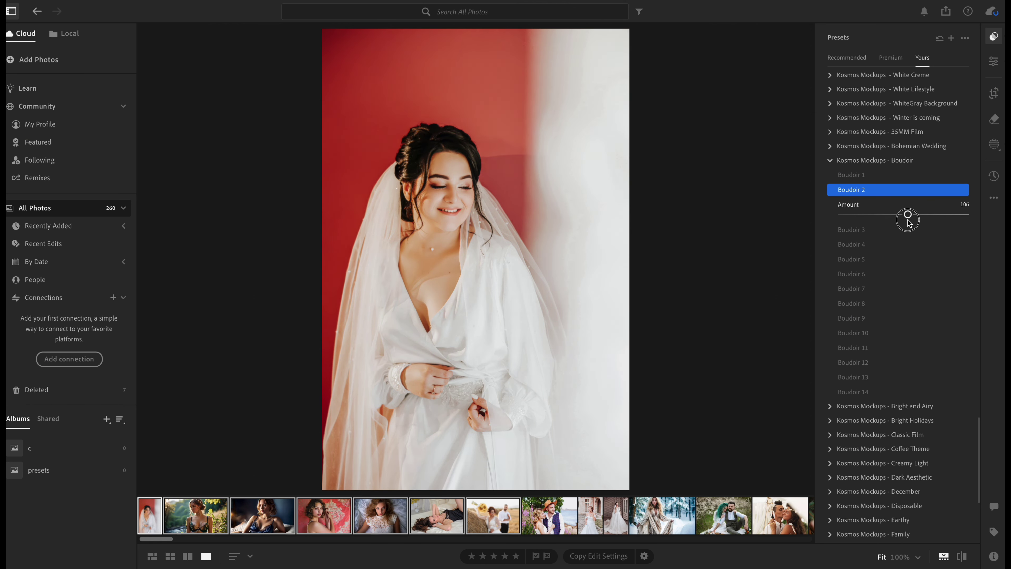
# Compare Boudoir 3 at about 95 and Boudoir 4 at 82, clearing edits in between.
pyautogui.click(875, 229)
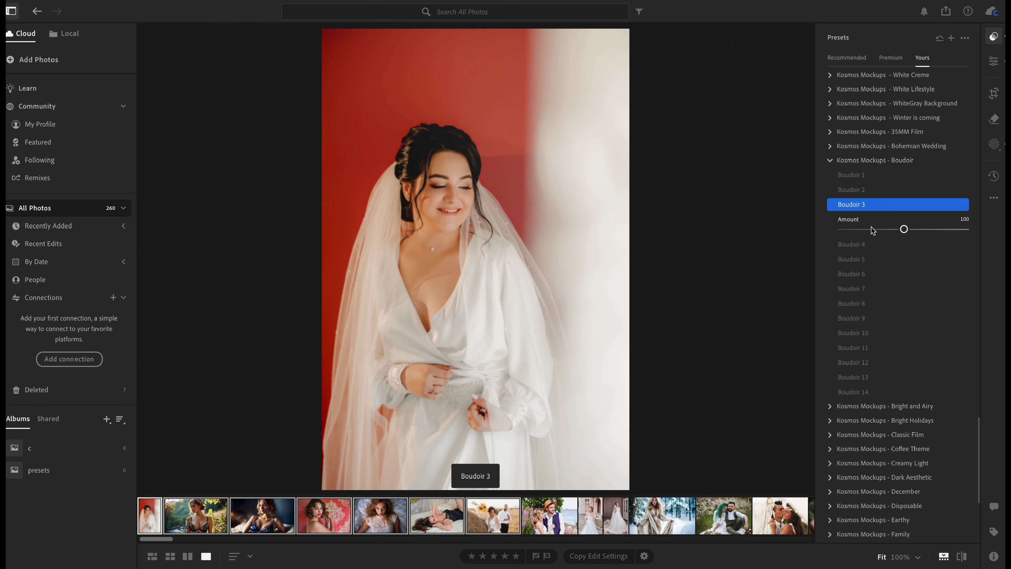
pyautogui.hotkey('ctrl', 'shift', 'r')
pyautogui.click(859, 243)
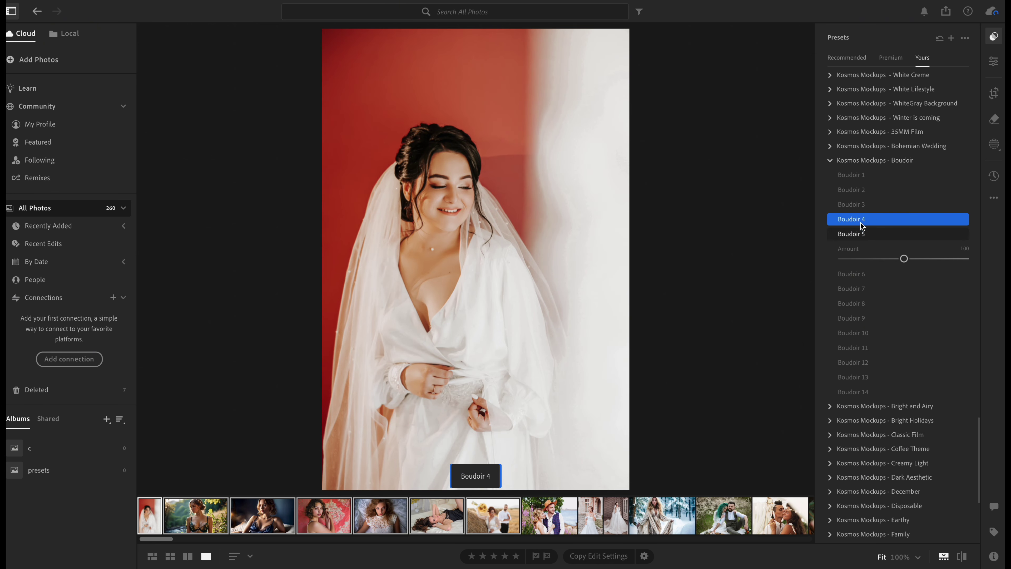
pyautogui.click(868, 204)
pyautogui.moveTo(904, 230)
pyautogui.mouseDown()
pyautogui.moveTo(851, 229)
pyautogui.moveTo(901, 229)
pyautogui.mouseUp()
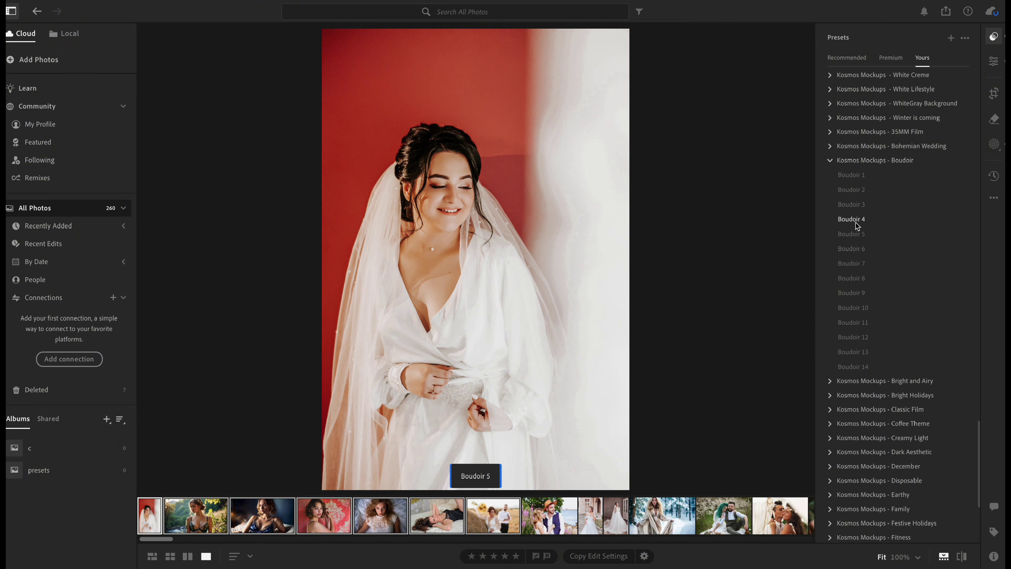
pyautogui.click(856, 220)
pyautogui.moveTo(903, 243)
pyautogui.mouseDown()
pyautogui.moveTo(839, 243)
pyautogui.moveTo(894, 243)
pyautogui.moveTo(858, 259)
pyautogui.moveTo(915, 259)
pyautogui.moveTo(829, 271)
pyautogui.moveTo(892, 275)
pyautogui.moveTo(840, 288)
pyautogui.moveTo(876, 289)
pyautogui.mouseUp()
# Preview Boudoir 5 and 6, leaving Boudoir 7 applied at full strength.
pyautogui.click(861, 259)
pyautogui.click(884, 273)
pyautogui.click(856, 290)
# Test Boudoir 8 from zero to full strength, settling at 88.
pyautogui.click(871, 303)
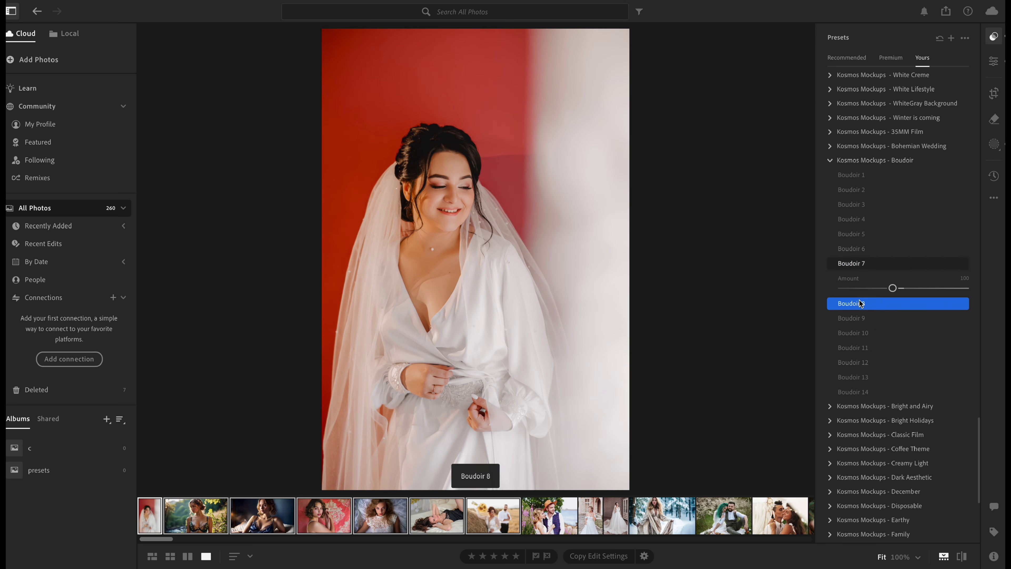
pyautogui.moveTo(880, 304); pyautogui.dragTo(839, 302)
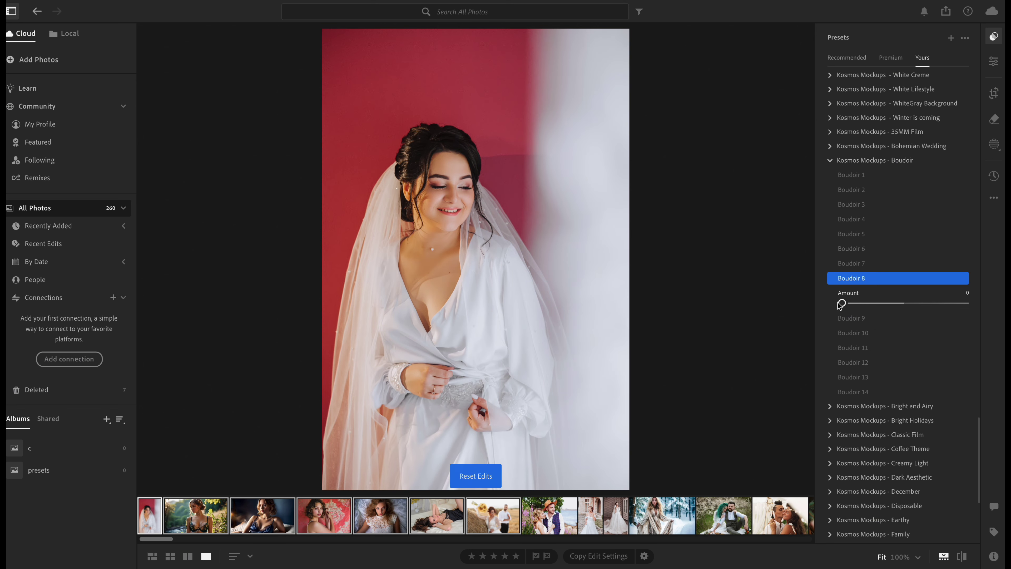
pyautogui.click(853, 282)
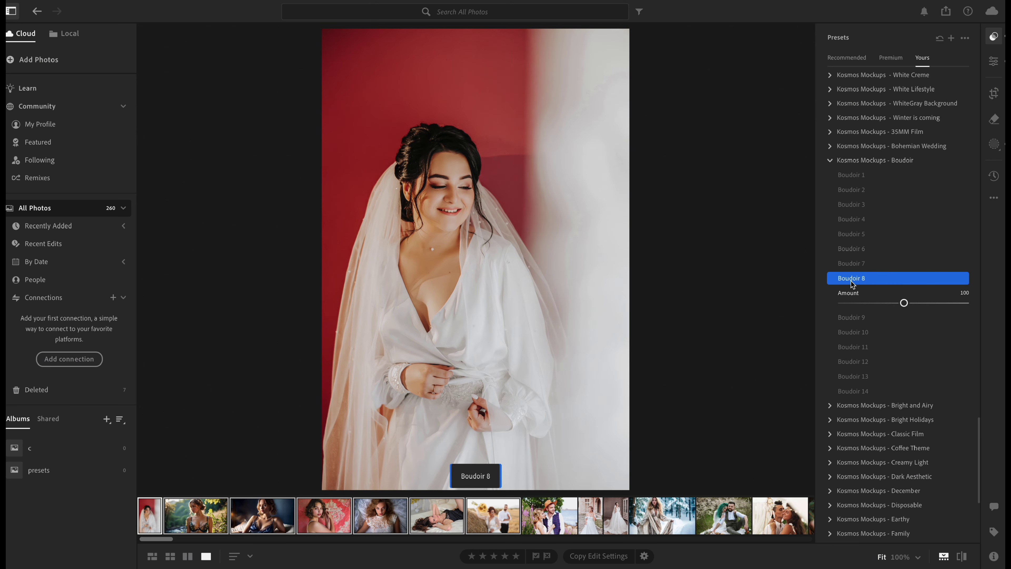
pyautogui.moveTo(904, 303); pyautogui.dragTo(901, 303)
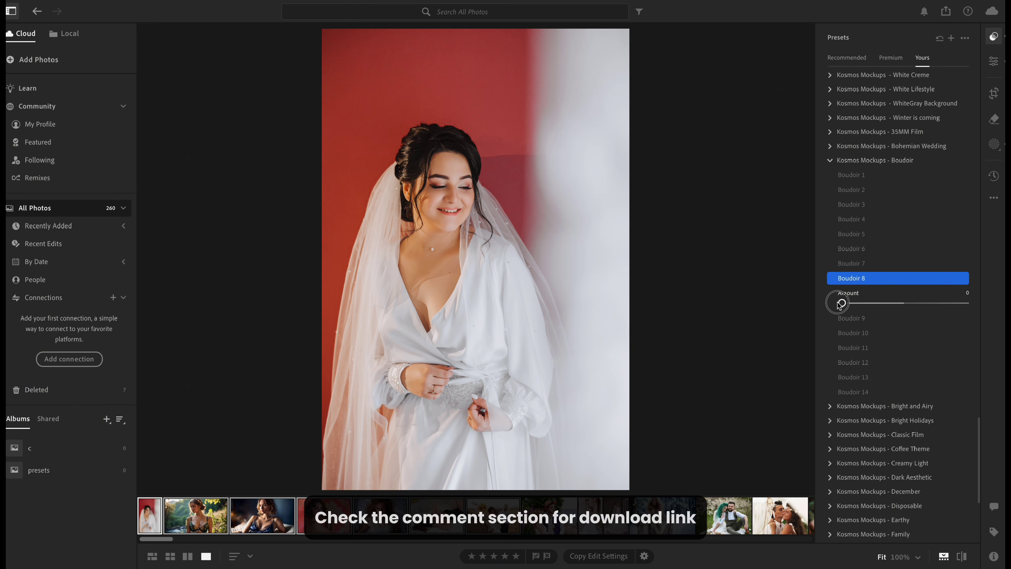
# Preview Boudoir 9 at lower strengths, Boudoir 10 at 89, then try and remove Boudoir 11.
pyautogui.click(860, 319)
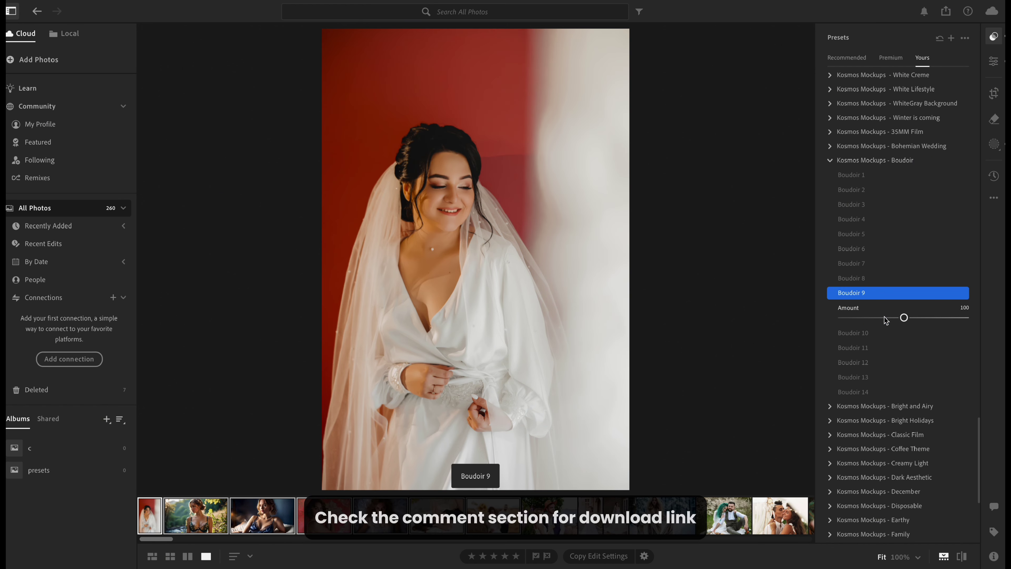
pyautogui.moveTo(902, 318)
pyautogui.mouseDown()
pyautogui.moveTo(825, 317)
pyautogui.moveTo(894, 318)
pyautogui.mouseUp()
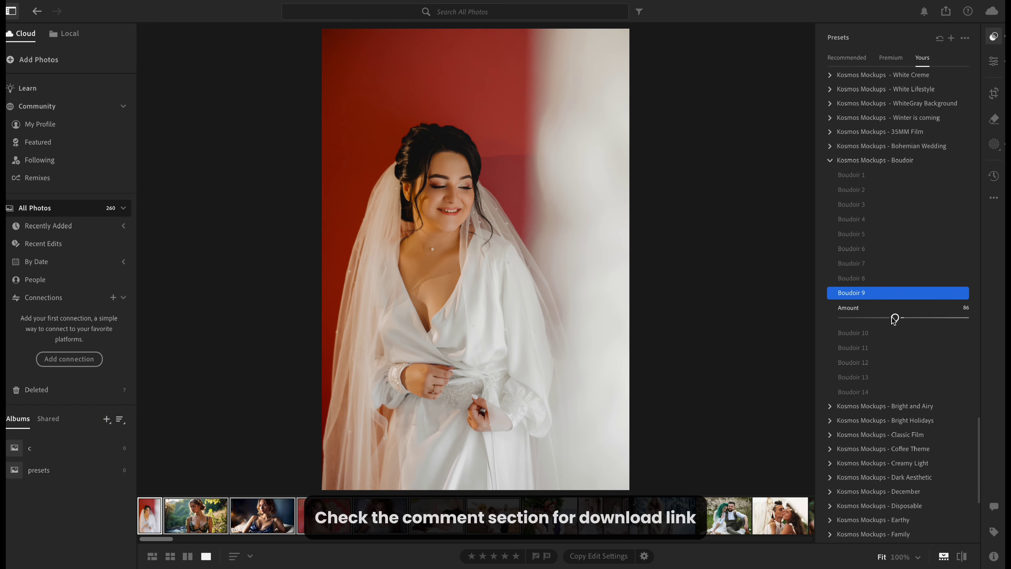
pyautogui.click(867, 333)
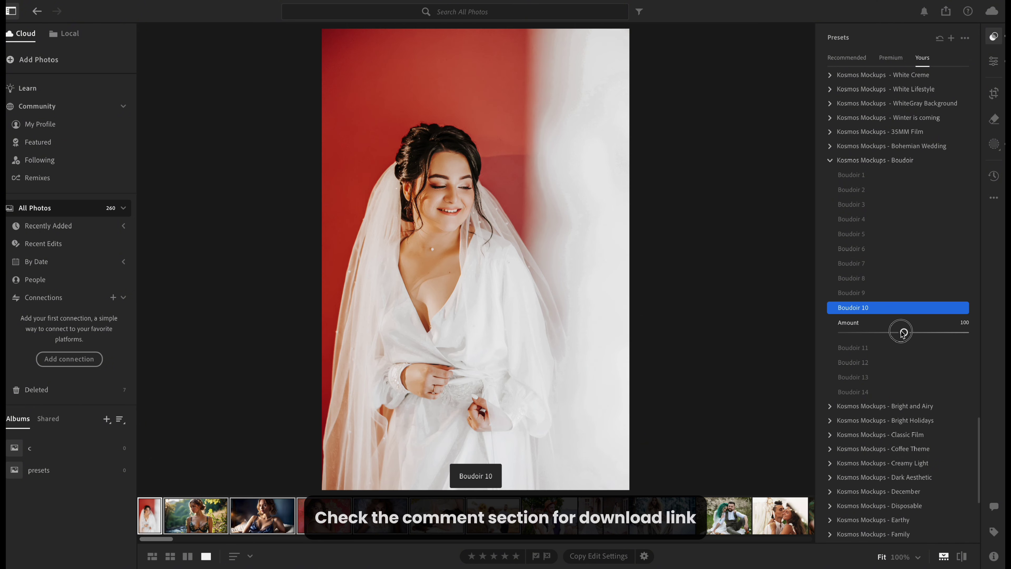
pyautogui.moveTo(902, 333)
pyautogui.mouseDown()
pyautogui.moveTo(892, 347)
pyautogui.moveTo(872, 345)
pyautogui.mouseUp()
pyautogui.click(862, 347)
pyautogui.doubleClick(872, 345)
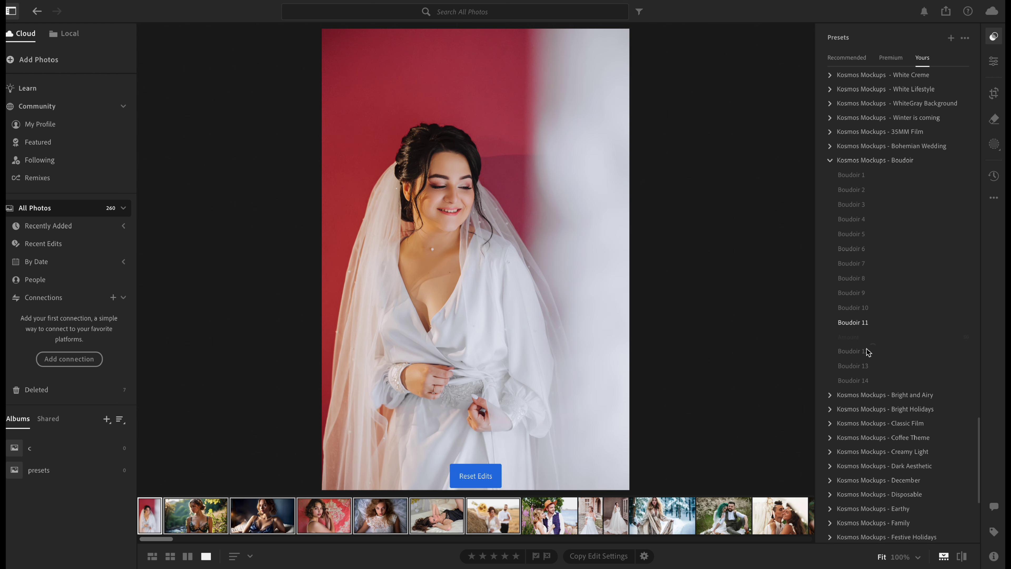
# Try Boudoir 12 at 67, Boudoir 13 and 14 at varied strengths, then revert to the original.
pyautogui.click(869, 350)
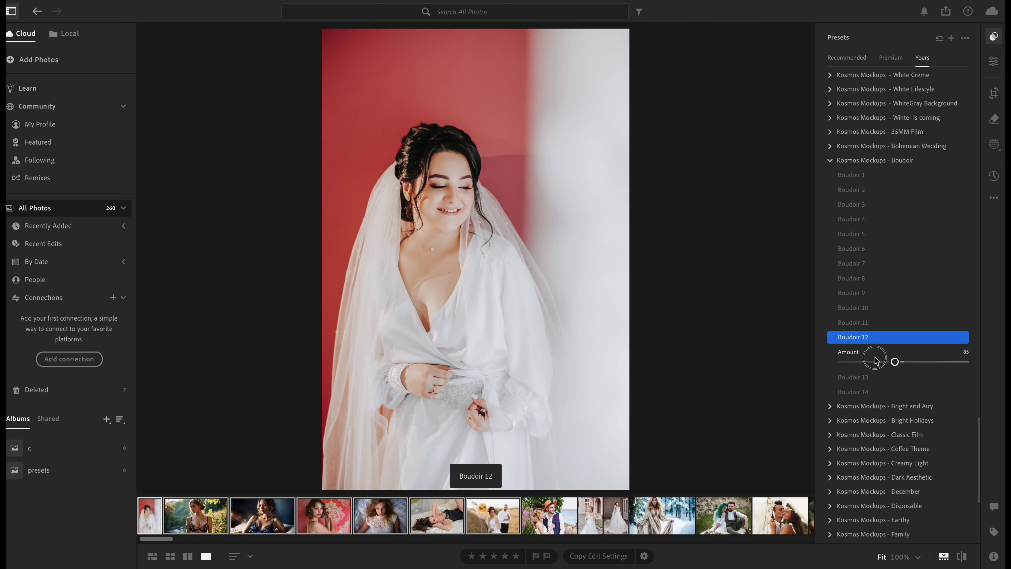
pyautogui.moveTo(876, 361); pyautogui.dragTo(883, 362)
pyautogui.click(864, 377)
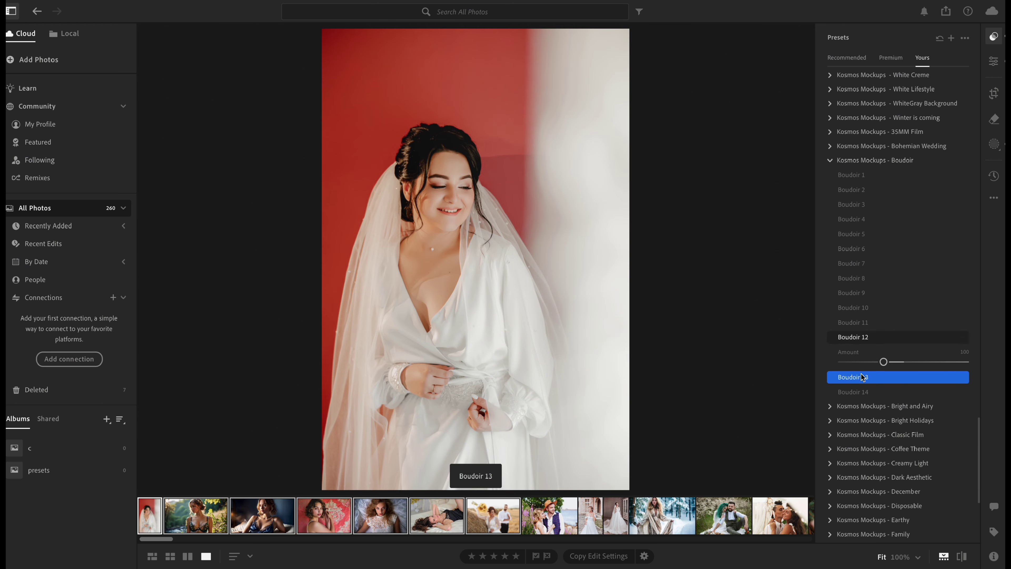
pyautogui.moveTo(902, 378); pyautogui.dragTo(880, 376)
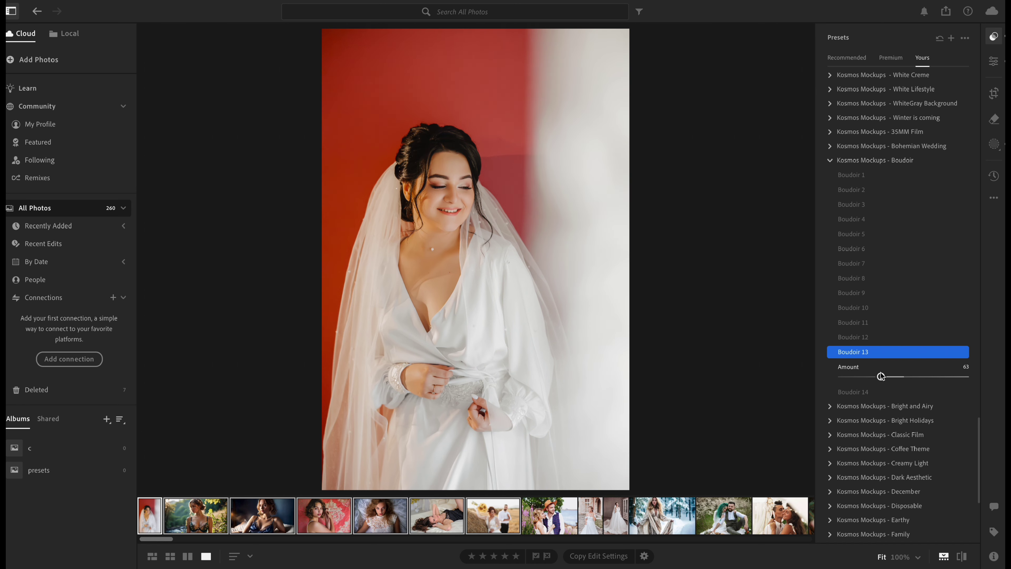
pyautogui.hotkey('shift', 'r')
pyautogui.click(868, 367)
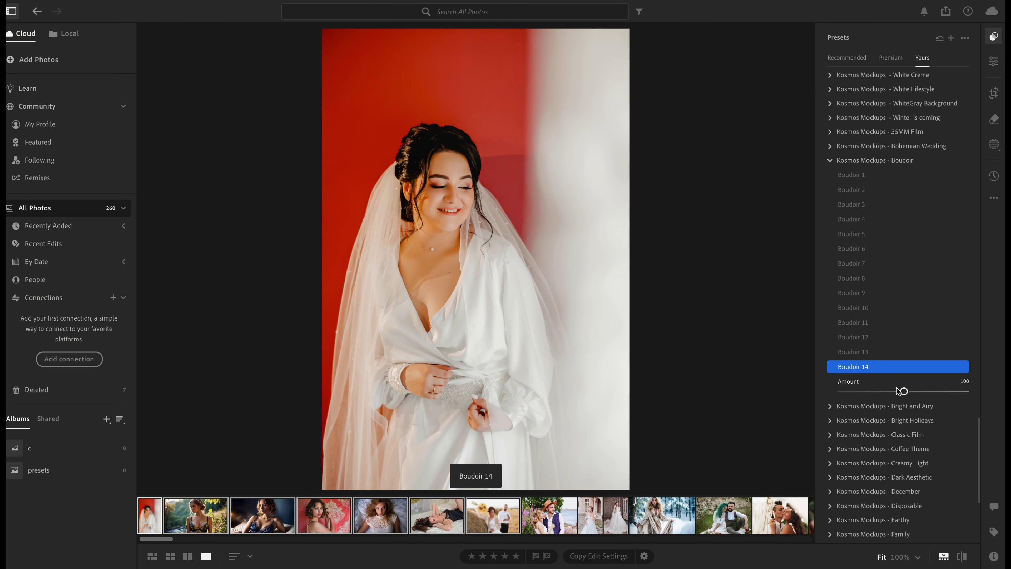
pyautogui.moveTo(894, 390)
pyautogui.mouseDown()
pyautogui.moveTo(840, 389)
pyautogui.moveTo(876, 390)
pyautogui.mouseUp()
pyautogui.hotkey('shift', 'r')
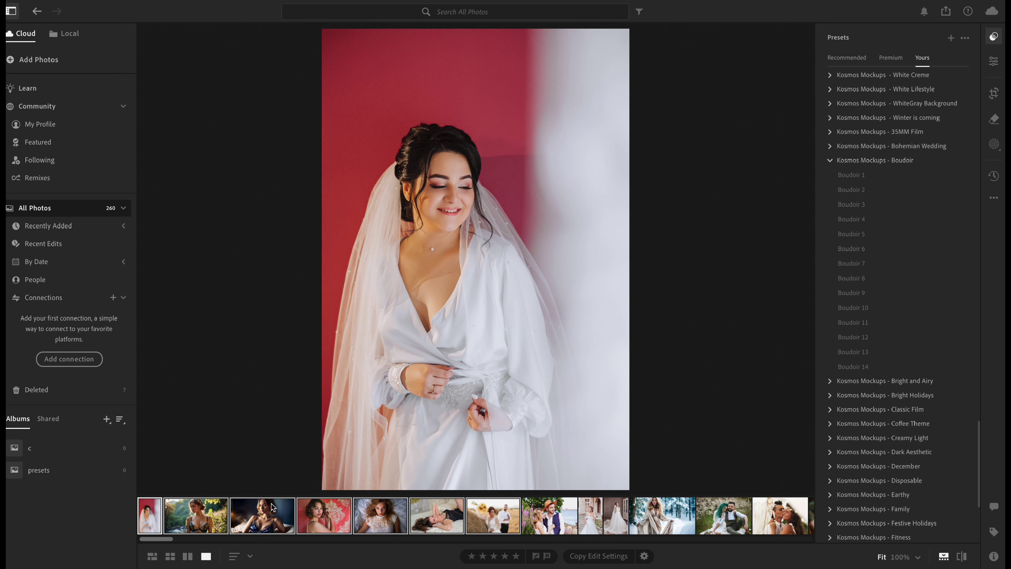
# Open the greenery portrait and compare Boudoir 1 and Boudoir 2 at varied strengths.
pyautogui.click(200, 514)
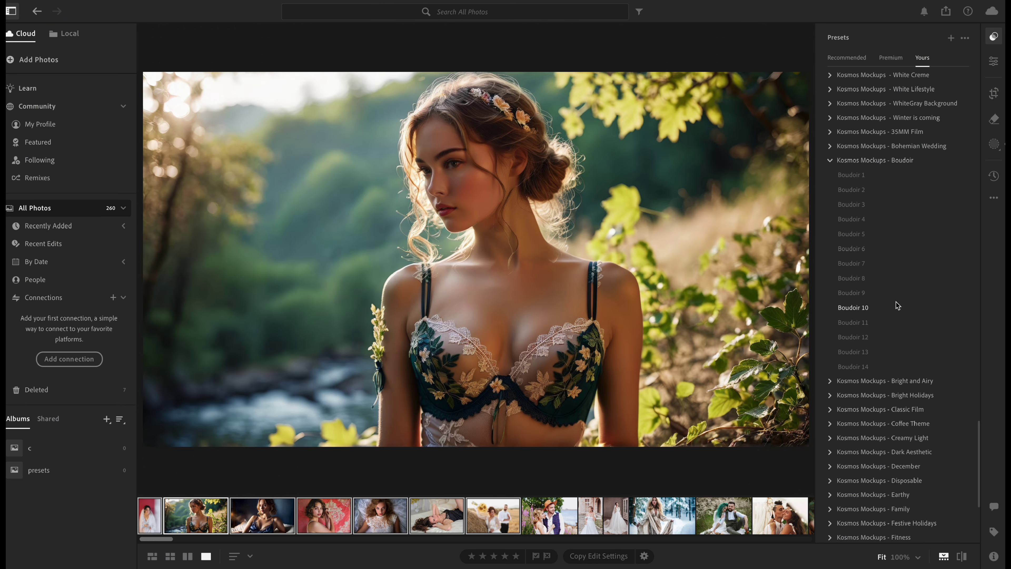
pyautogui.click(860, 177)
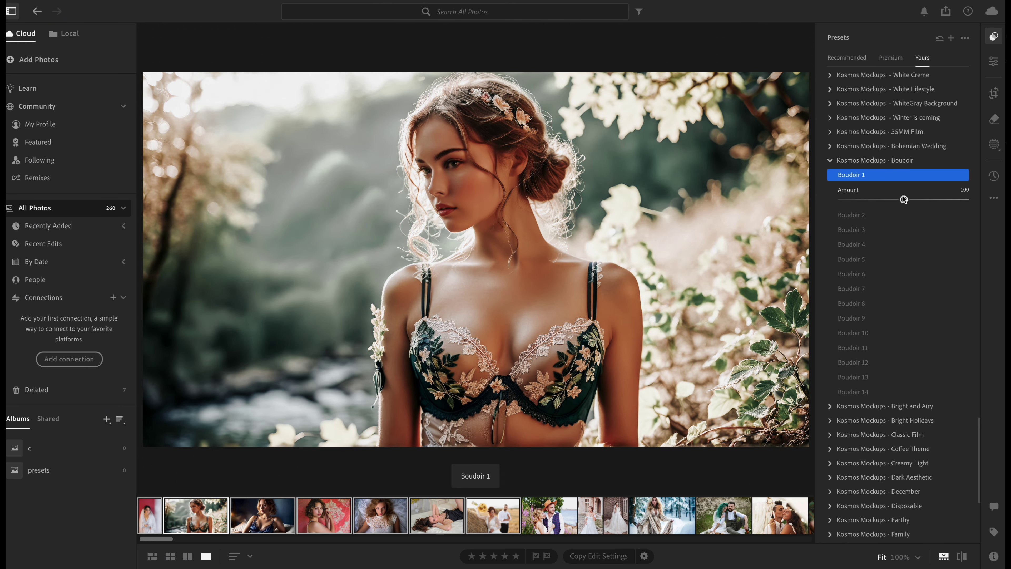
pyautogui.moveTo(889, 200)
pyautogui.mouseDown()
pyautogui.moveTo(844, 199)
pyautogui.moveTo(907, 205)
pyautogui.moveTo(850, 214)
pyautogui.mouseUp()
pyautogui.click(868, 216)
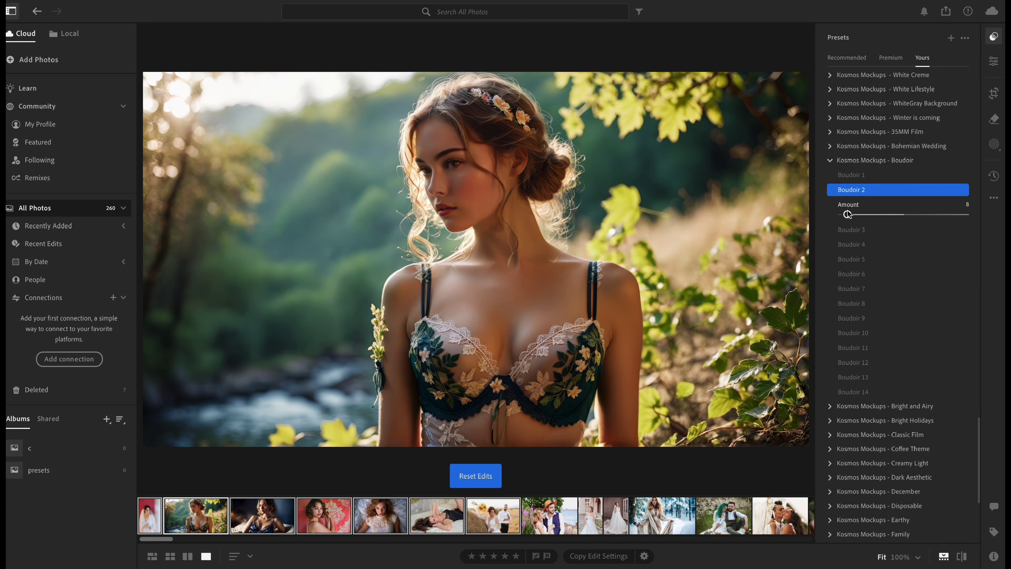
pyautogui.doubleClick(856, 205)
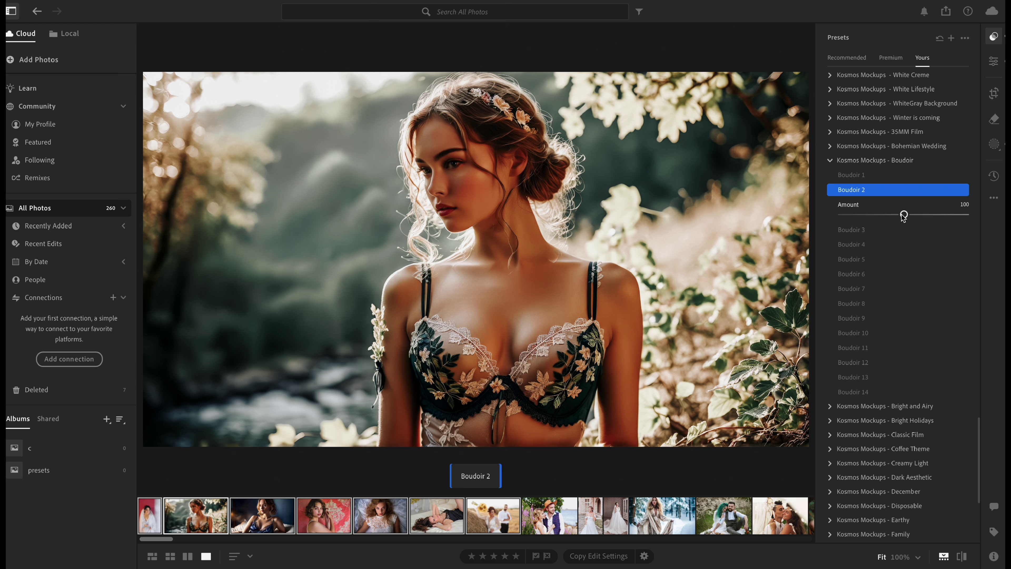
pyautogui.moveTo(887, 217); pyautogui.dragTo(894, 221)
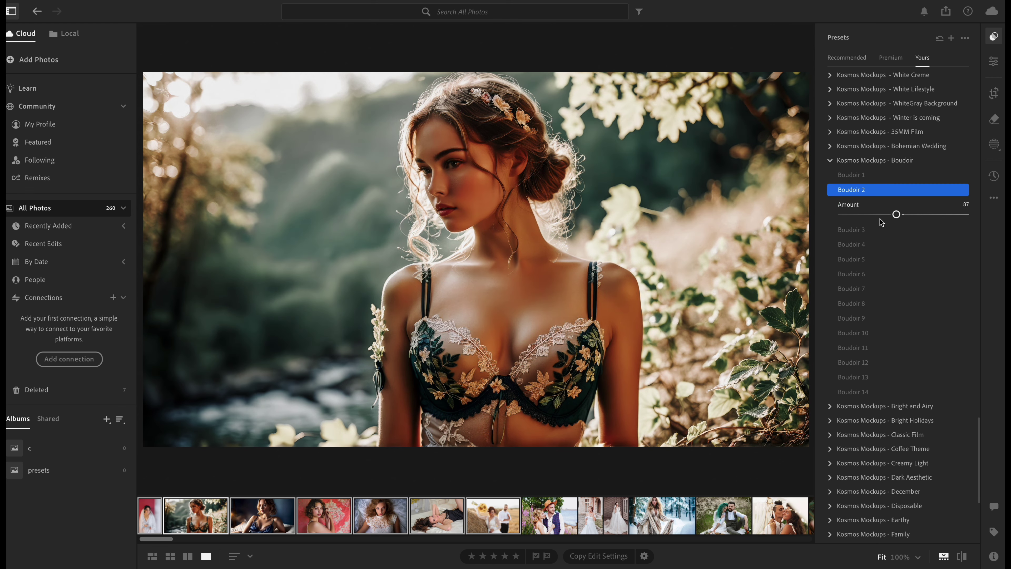
# Preview Boudoir 3, Boudoir 4 at 102, and Boudoir 5 and 6 slightly weakened.
pyautogui.click(865, 203)
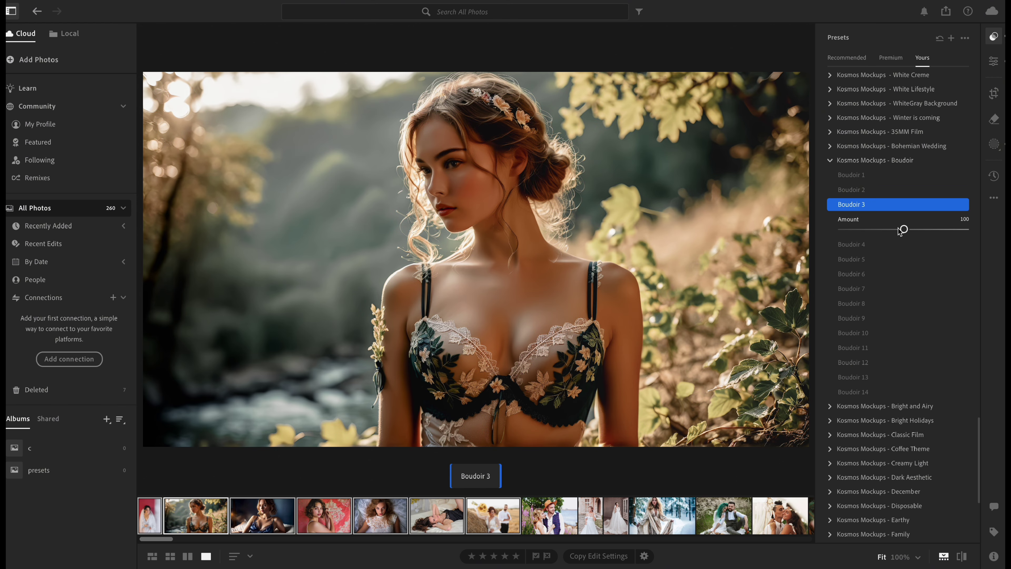
pyautogui.moveTo(865, 232)
pyautogui.mouseDown()
pyautogui.moveTo(840, 226)
pyautogui.moveTo(898, 228)
pyautogui.mouseUp()
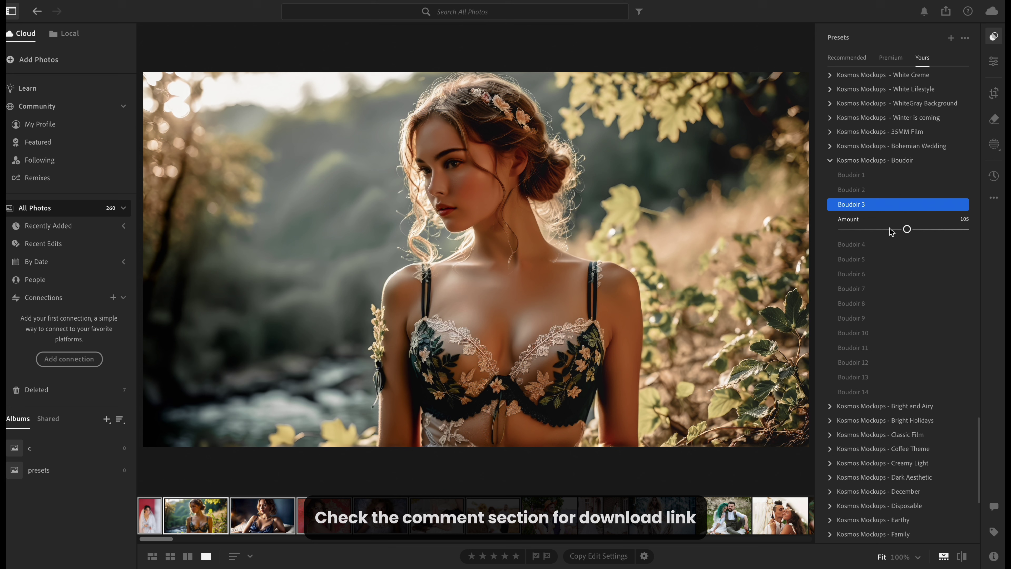
pyautogui.click(864, 243)
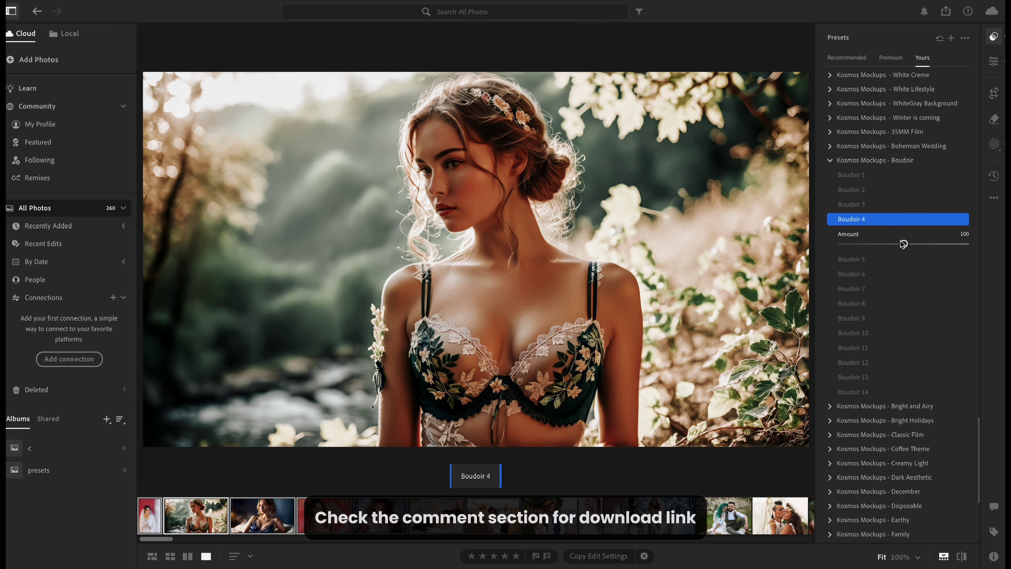
pyautogui.moveTo(891, 245)
pyautogui.mouseDown()
pyautogui.moveTo(854, 239)
pyautogui.moveTo(901, 241)
pyautogui.mouseUp()
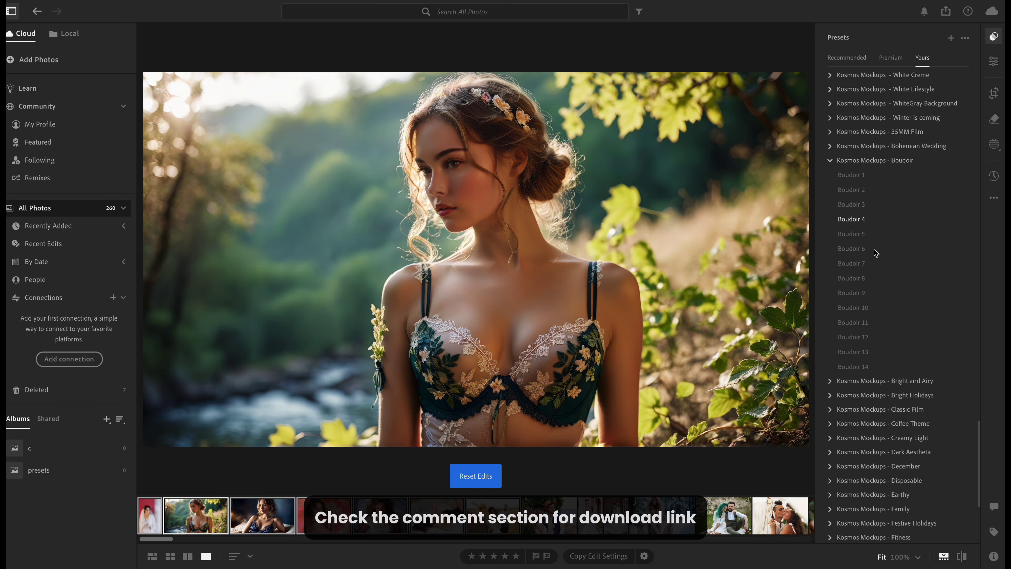
pyautogui.click(864, 234)
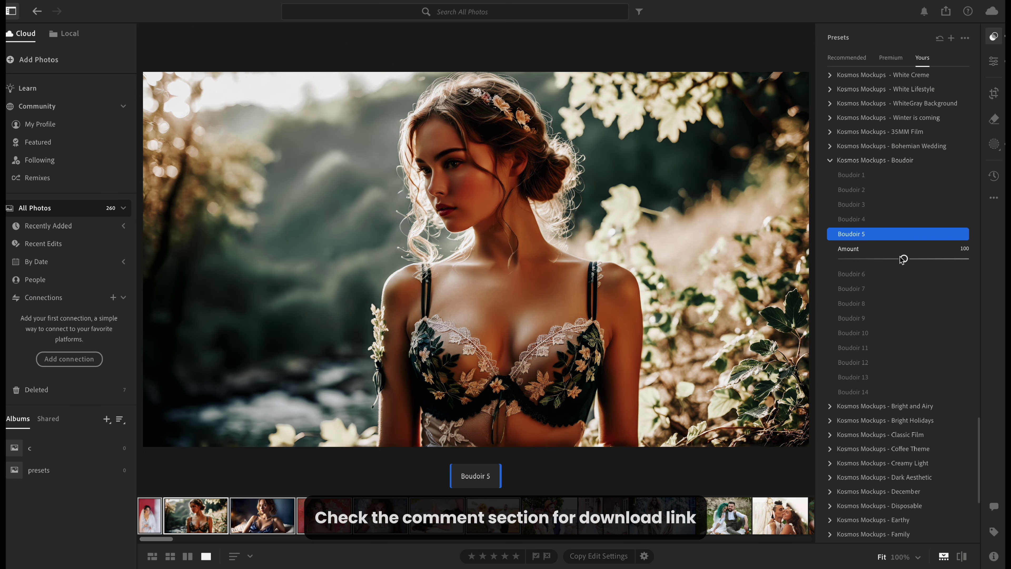
pyautogui.moveTo(900, 259)
pyautogui.mouseDown()
pyautogui.moveTo(855, 260)
pyautogui.moveTo(901, 259)
pyautogui.mouseUp()
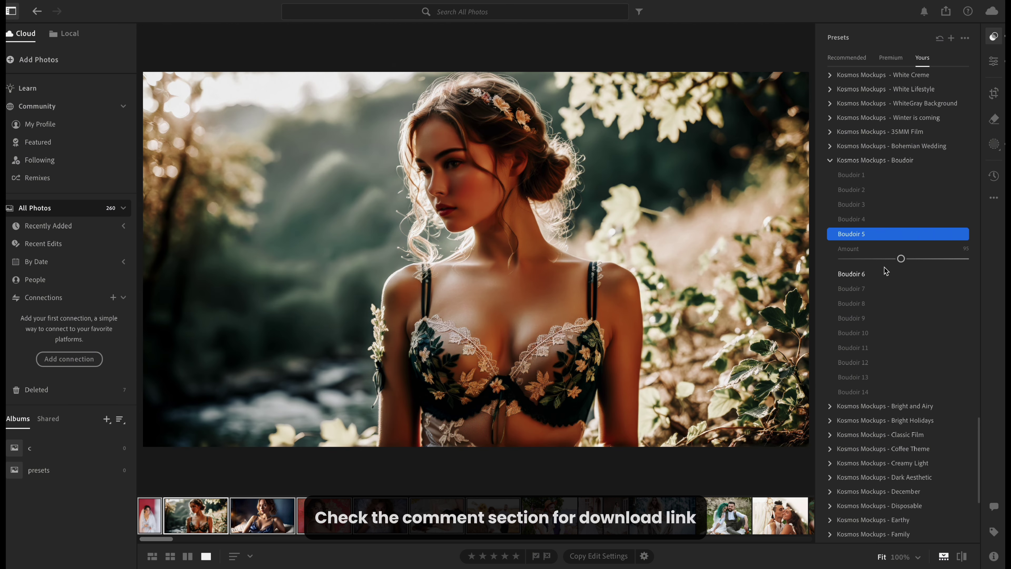
pyautogui.click(868, 276)
pyautogui.click(866, 251)
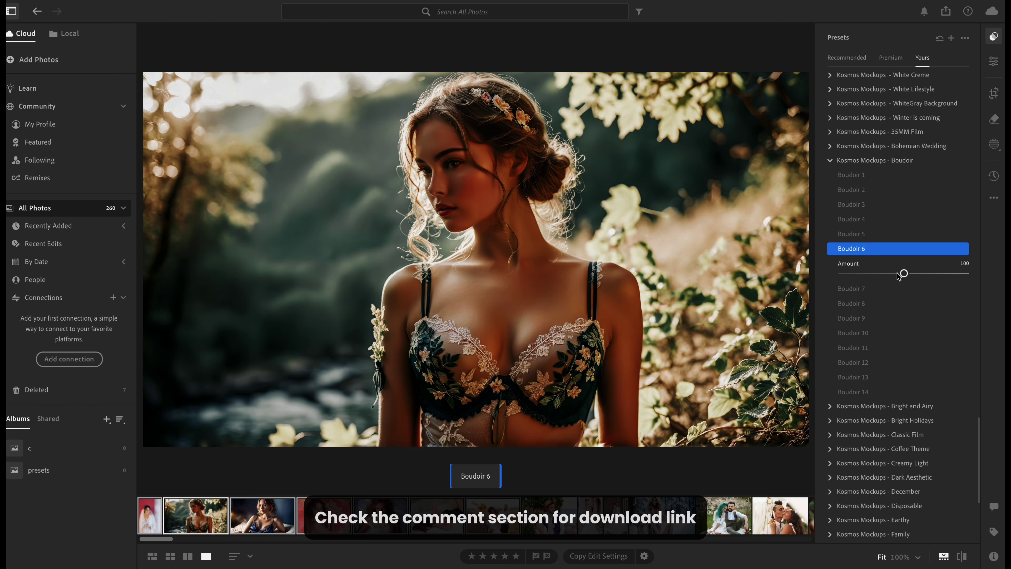
pyautogui.moveTo(898, 274)
pyautogui.mouseDown()
pyautogui.moveTo(848, 274)
pyautogui.moveTo(894, 275)
pyautogui.mouseUp()
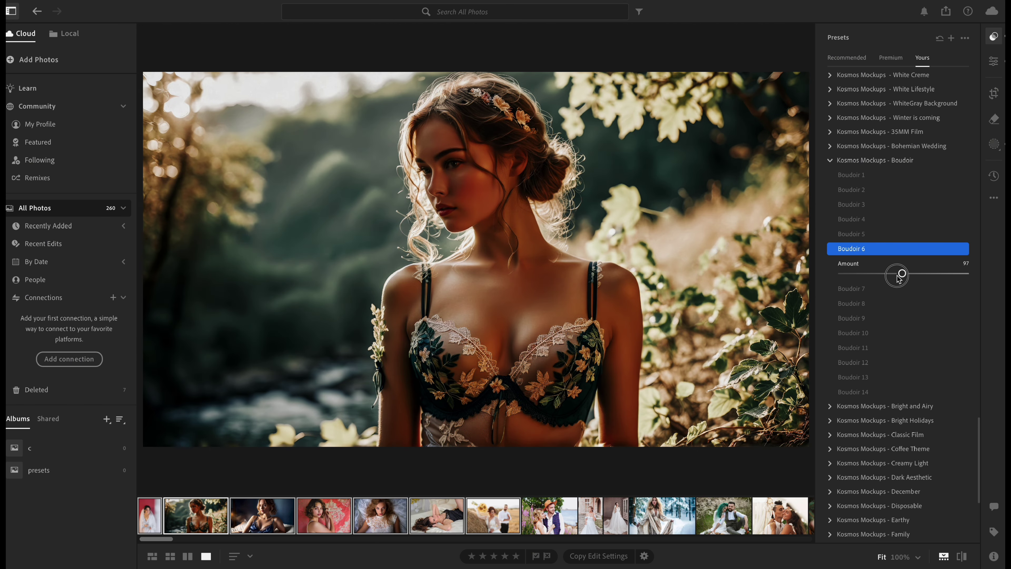
# Toggle Boudoir 7 off and on, settling at 88, then Boudoir 8 at 96.
pyautogui.click(886, 289)
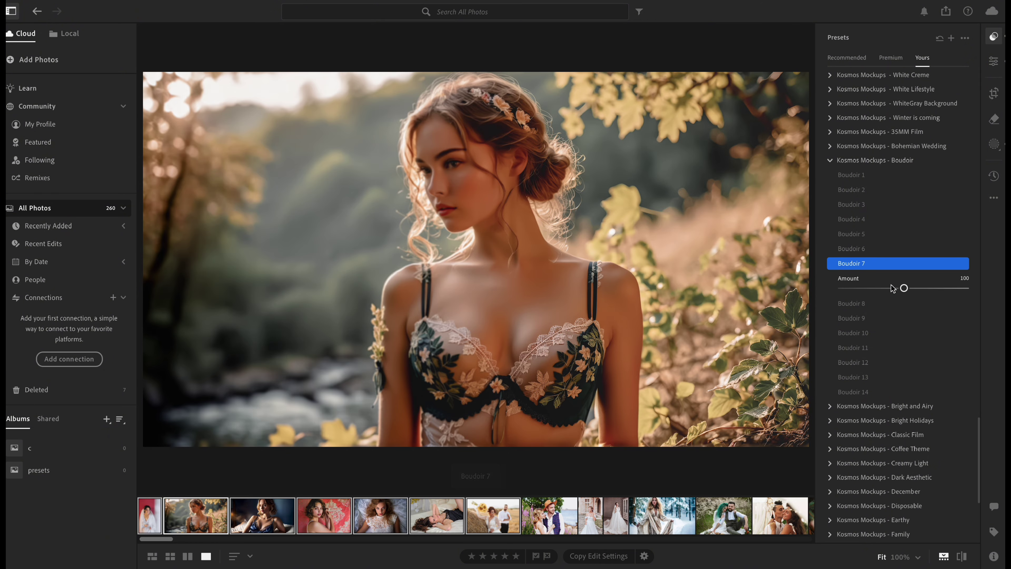
pyautogui.click(888, 264)
pyautogui.click(876, 267)
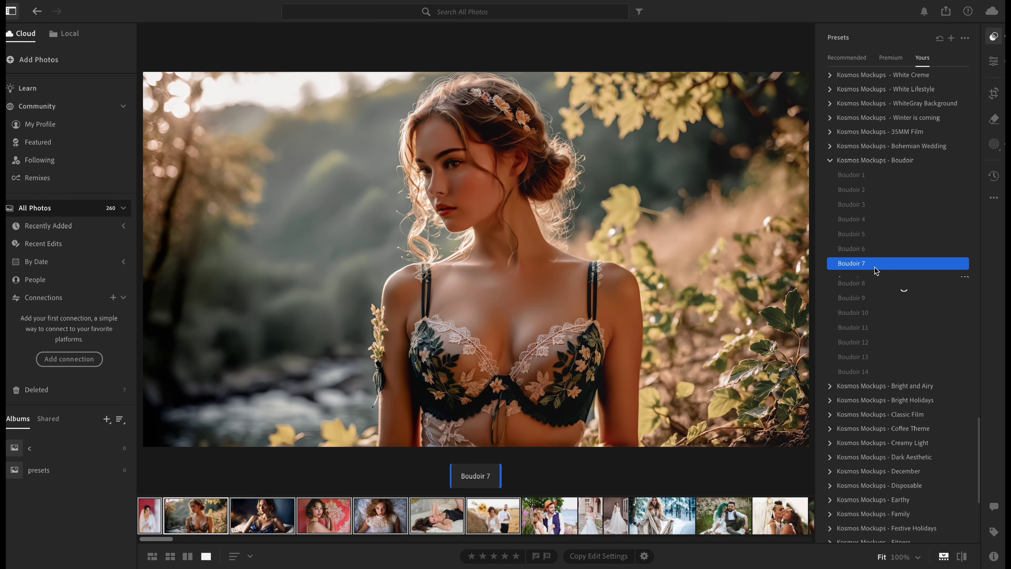
pyautogui.moveTo(904, 289); pyautogui.dragTo(893, 291)
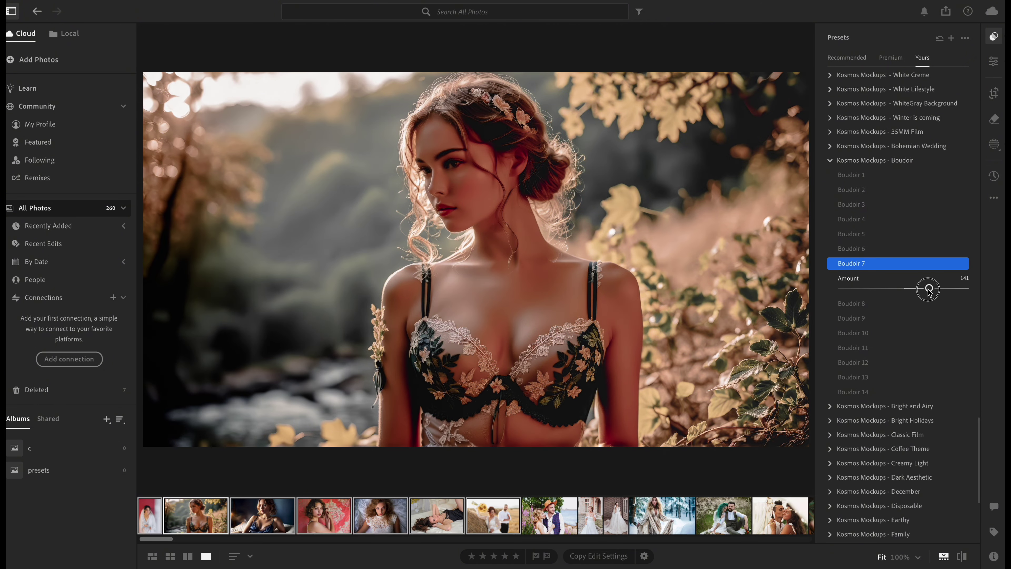
pyautogui.click(860, 303)
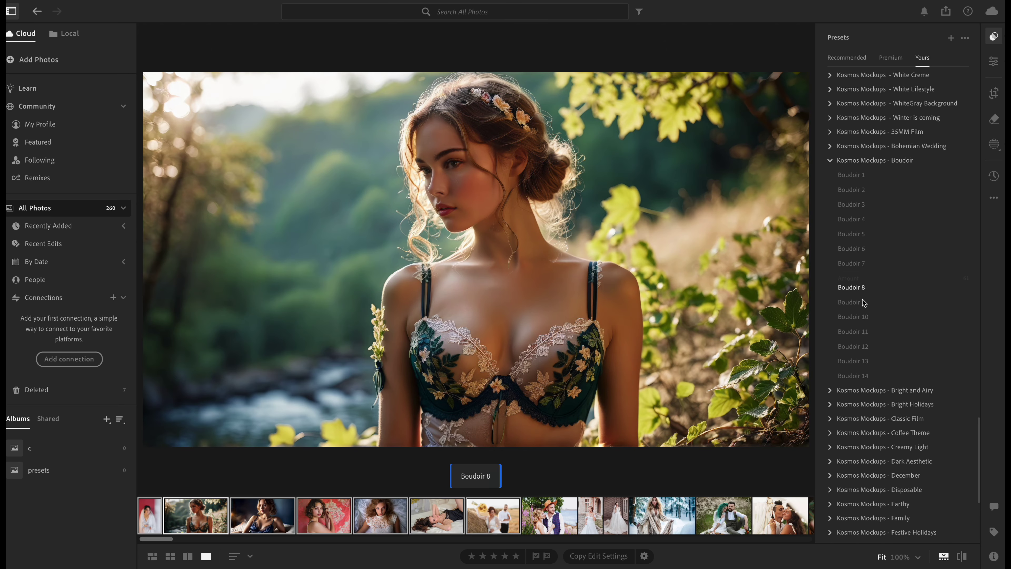
pyautogui.moveTo(904, 304)
pyautogui.mouseDown()
pyautogui.moveTo(864, 304)
pyautogui.moveTo(901, 304)
pyautogui.mouseUp()
# Adjust Boudoir 9's strength, then set Boudoir 10 to 104 after resetting it.
pyautogui.click(885, 318)
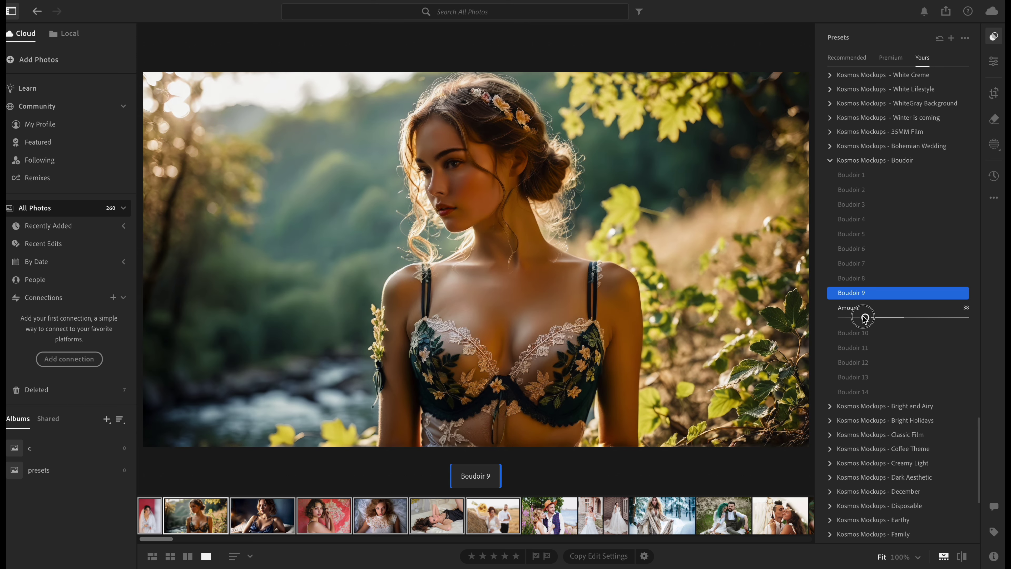
pyautogui.moveTo(904, 318); pyautogui.dragTo(891, 332)
pyautogui.click(872, 331)
pyautogui.doubleClick(891, 332)
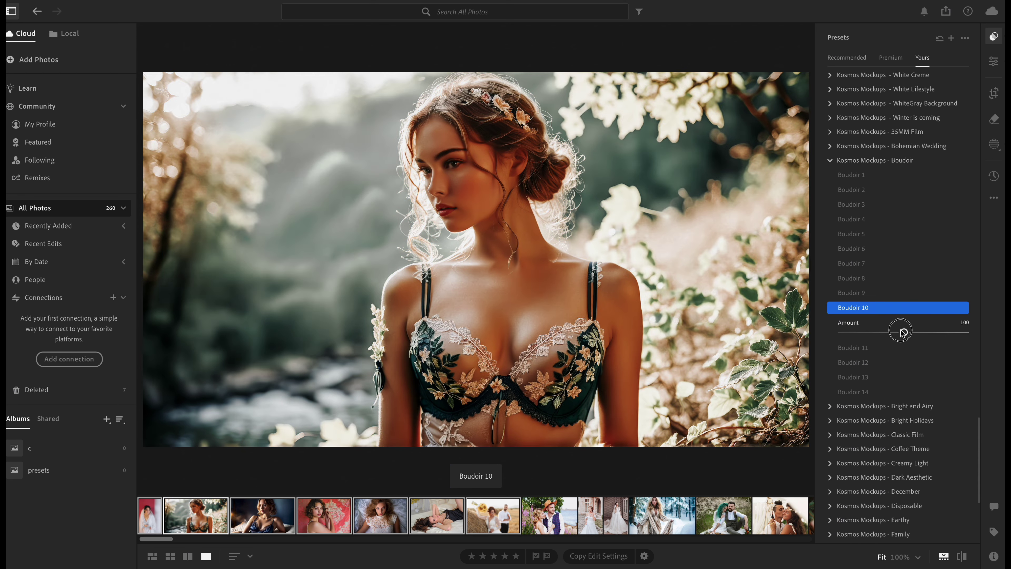
pyautogui.moveTo(903, 331)
pyautogui.mouseDown()
pyautogui.moveTo(860, 330)
pyautogui.moveTo(905, 333)
pyautogui.mouseUp()
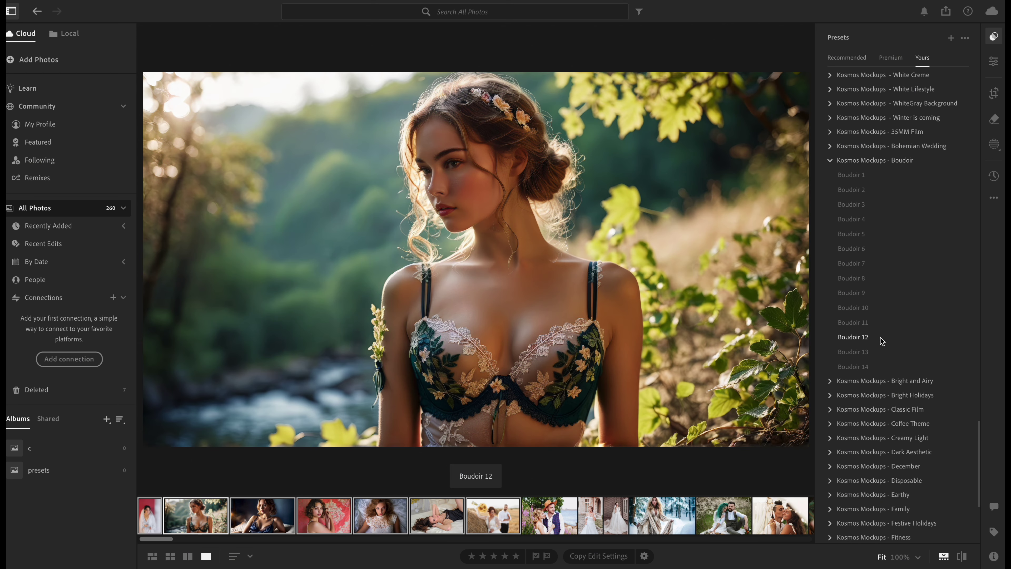
# Preview a weakened Boudoir 12, Boudoir 13 at 88, and leave Boudoir 14 at 85.
pyautogui.click(883, 338)
pyautogui.moveTo(903, 361)
pyautogui.mouseDown()
pyautogui.moveTo(854, 361)
pyautogui.moveTo(884, 361)
pyautogui.mouseUp()
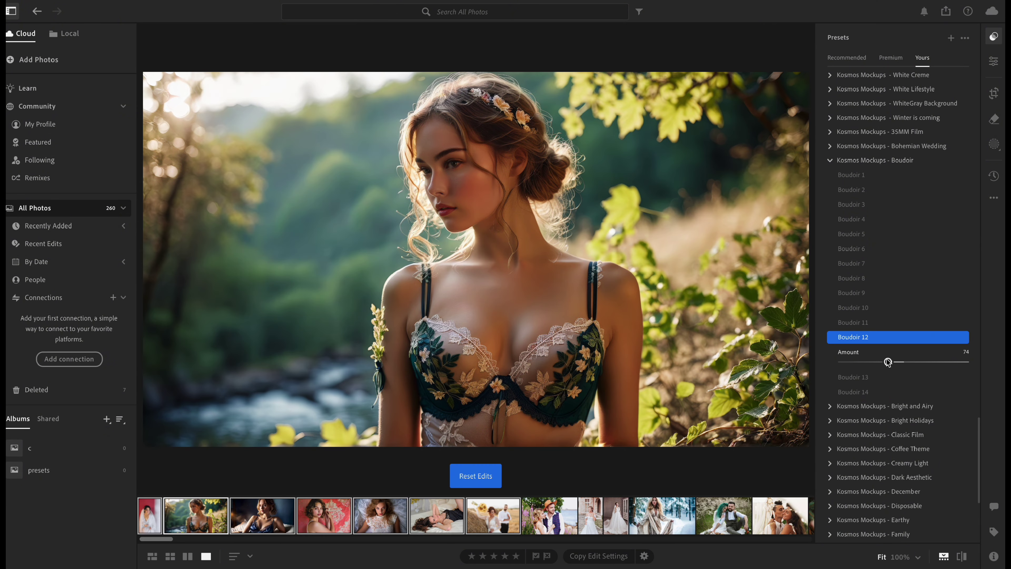
pyautogui.click(858, 352)
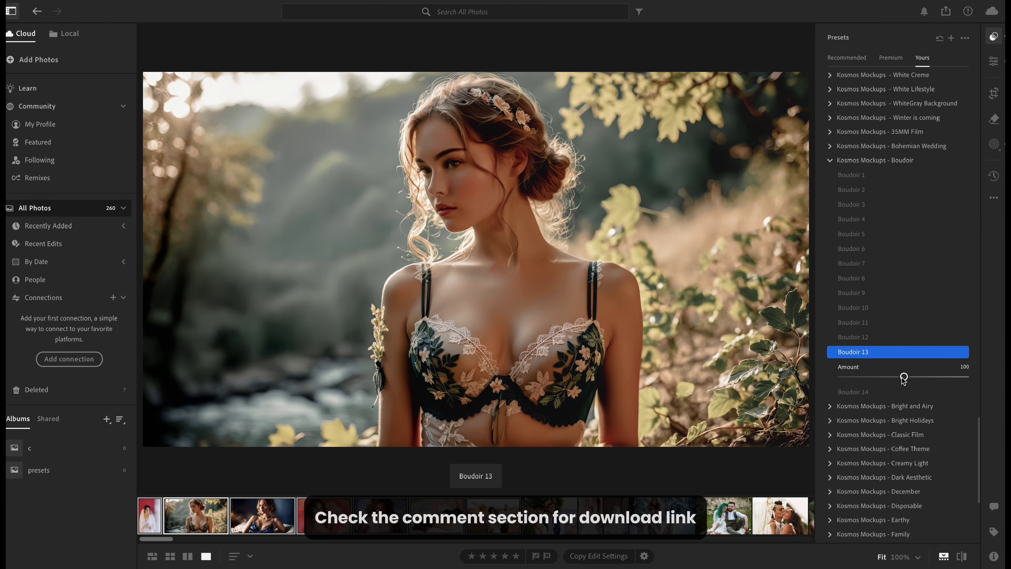
pyautogui.moveTo(904, 377)
pyautogui.mouseDown()
pyautogui.moveTo(838, 376)
pyautogui.moveTo(897, 376)
pyautogui.mouseUp()
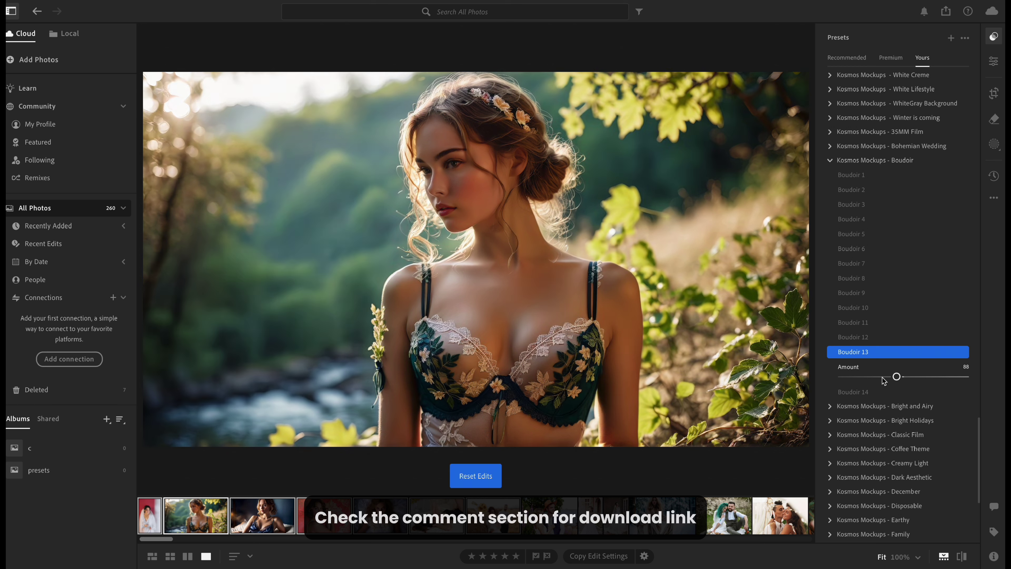
pyautogui.click(892, 391)
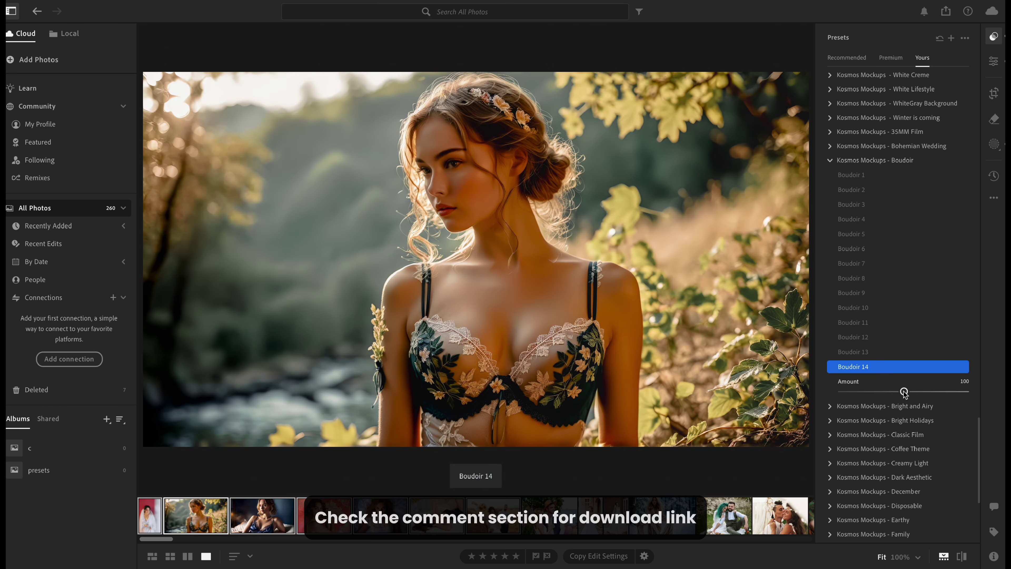
pyautogui.moveTo(905, 392)
pyautogui.mouseDown()
pyautogui.moveTo(864, 391)
pyautogui.moveTo(895, 391)
pyautogui.mouseUp()
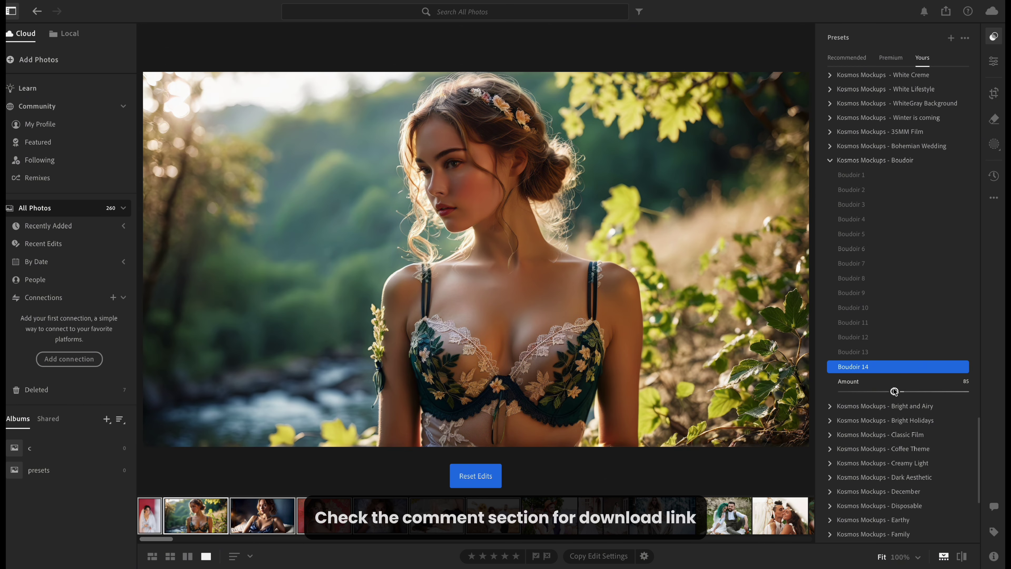
# Open the blue satin bedroom photo and preview Boudoir 1 and 2 slightly weakened.
pyautogui.click(254, 523)
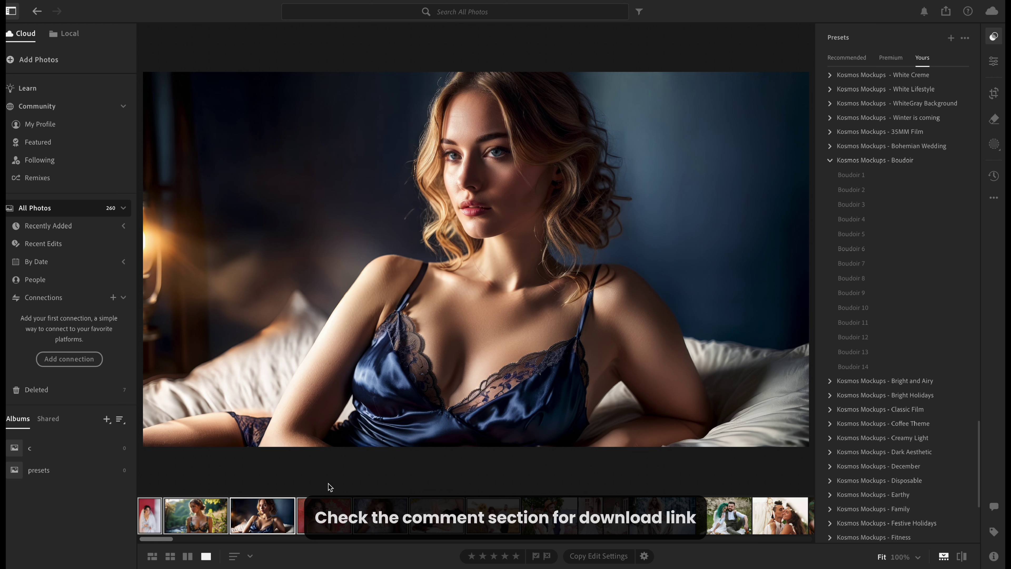
pyautogui.click(856, 176)
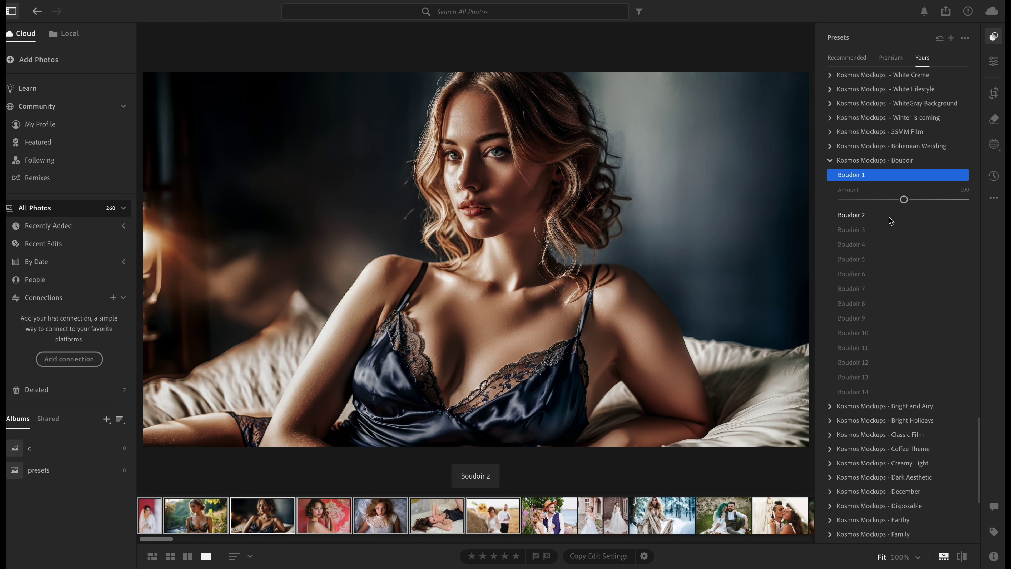
pyautogui.moveTo(905, 201); pyautogui.dragTo(901, 200)
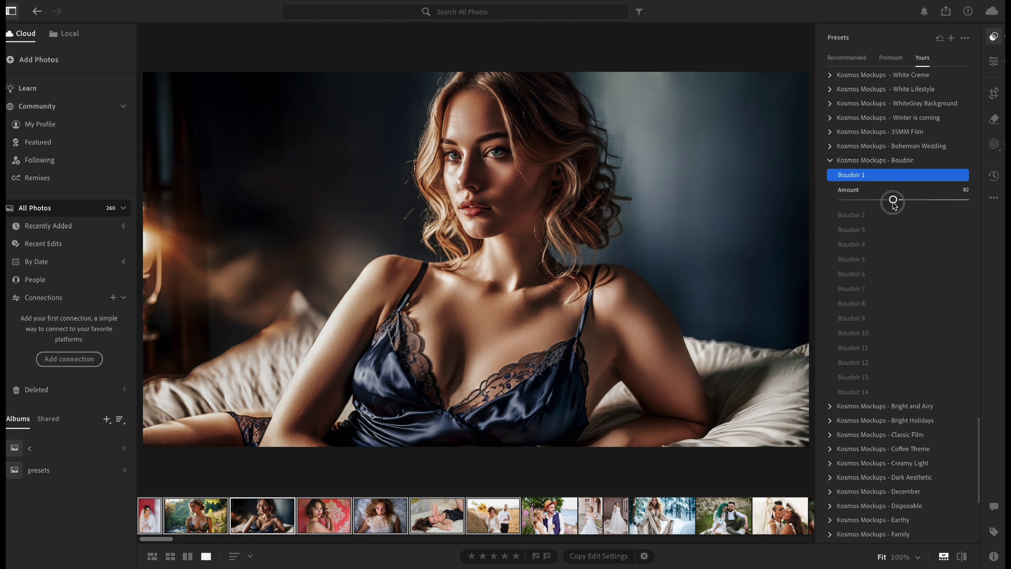
pyautogui.click(872, 217)
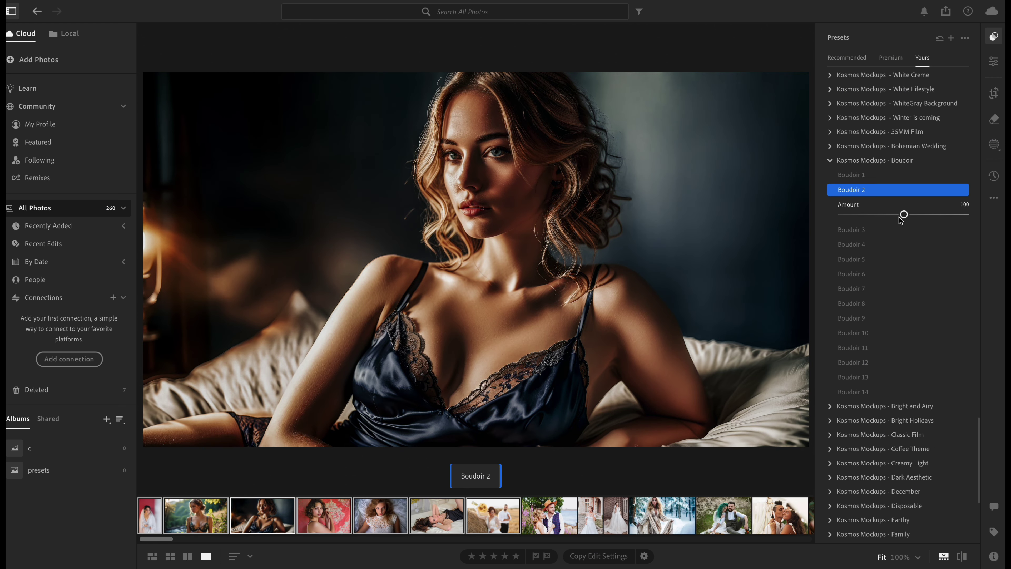
pyautogui.moveTo(903, 215)
pyautogui.mouseDown()
pyautogui.moveTo(854, 215)
pyautogui.moveTo(885, 215)
pyautogui.moveTo(846, 229)
pyautogui.moveTo(887, 229)
pyautogui.moveTo(840, 243)
pyautogui.moveTo(881, 244)
pyautogui.mouseUp()
# Preview Boudoir 3 and 4, then compare Boudoir 5 and 6 at varied strengths.
pyautogui.click(860, 230)
pyautogui.click(865, 244)
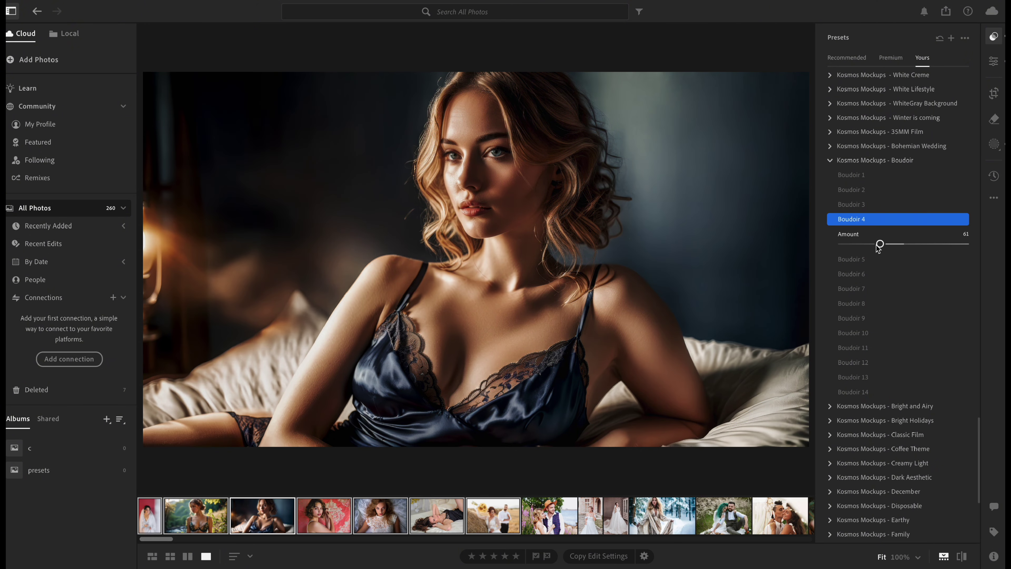
pyautogui.click(864, 258)
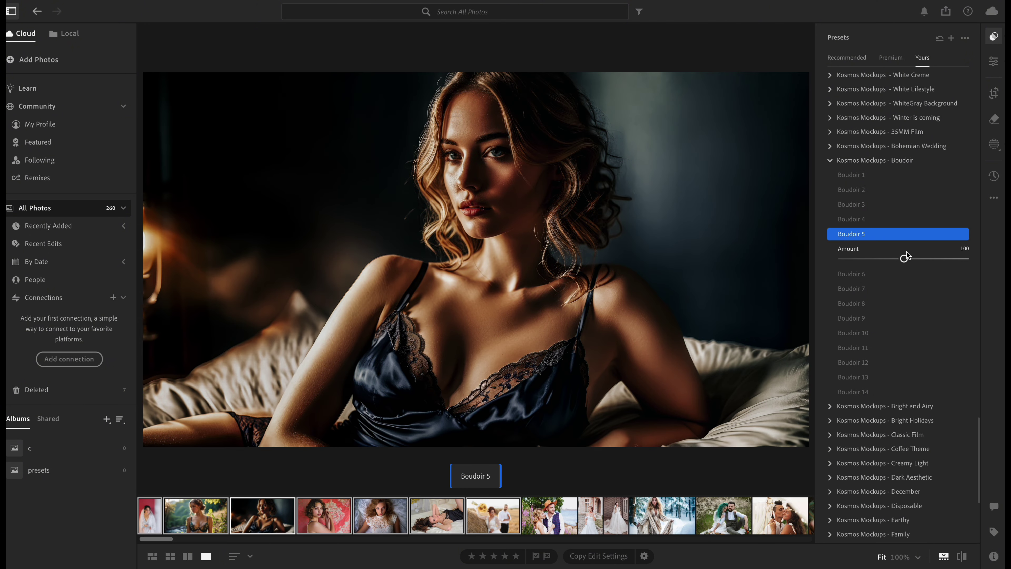
pyautogui.moveTo(905, 259)
pyautogui.mouseDown()
pyautogui.moveTo(838, 259)
pyautogui.moveTo(879, 259)
pyautogui.mouseUp()
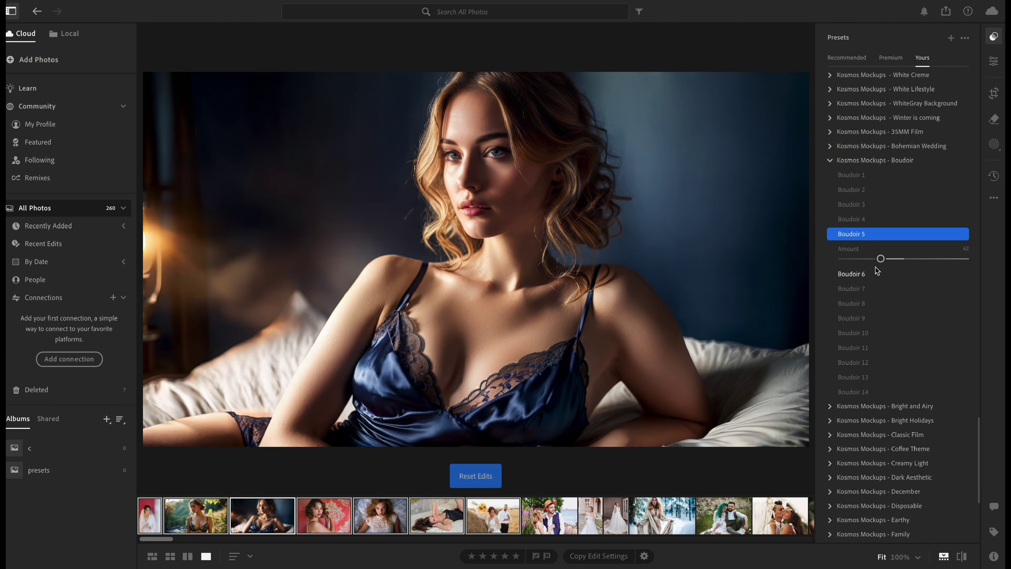
pyautogui.click(869, 274)
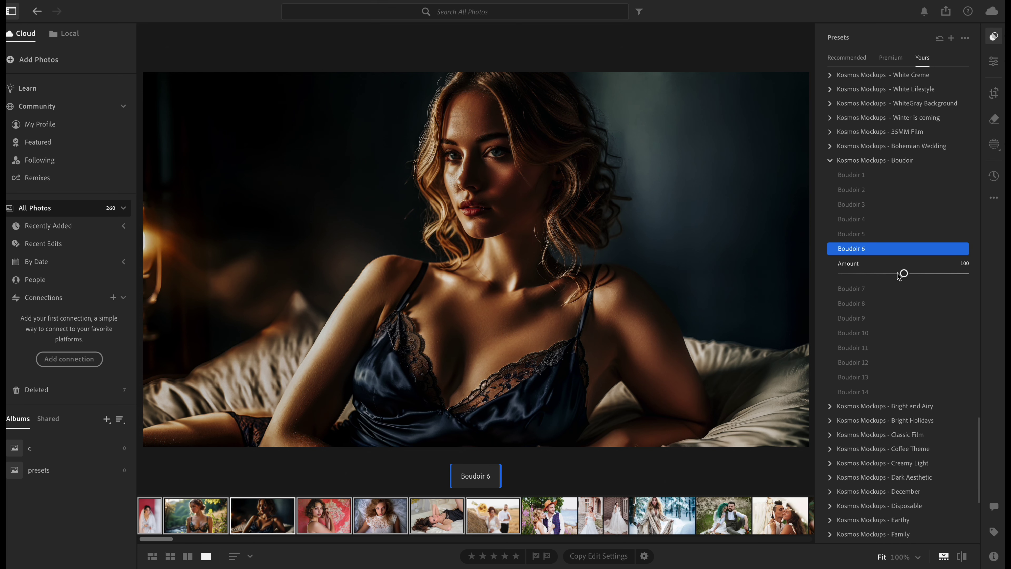
pyautogui.moveTo(903, 274)
pyautogui.mouseDown()
pyautogui.moveTo(840, 273)
pyautogui.moveTo(892, 273)
pyautogui.mouseUp()
# Try Boudoir 7 at 74, Boudoir 8 at 81, and Boudoir 9 at varied strengths.
pyautogui.click(875, 287)
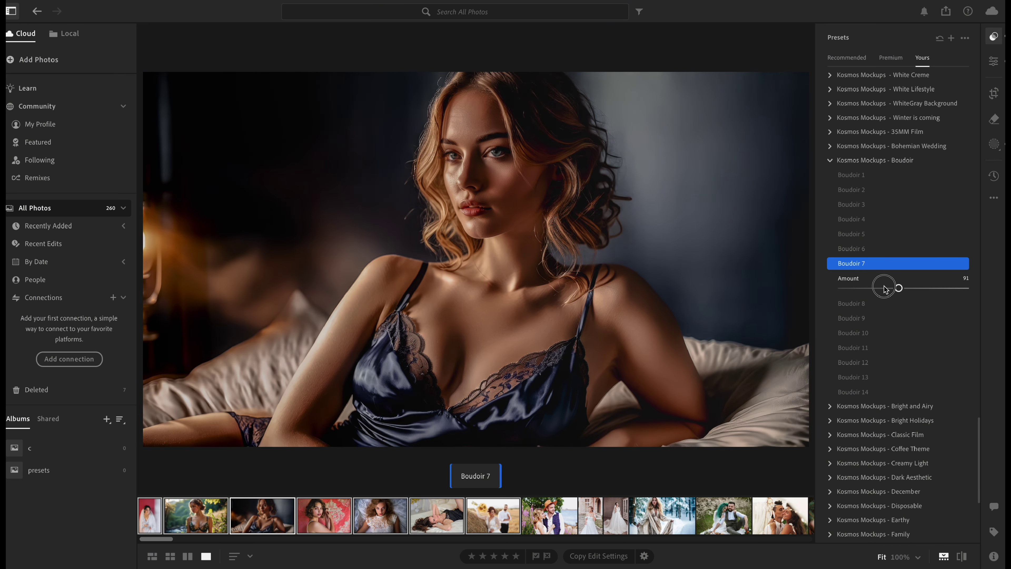
pyautogui.moveTo(884, 288)
pyautogui.mouseDown()
pyautogui.moveTo(840, 288)
pyautogui.moveTo(887, 288)
pyautogui.mouseUp()
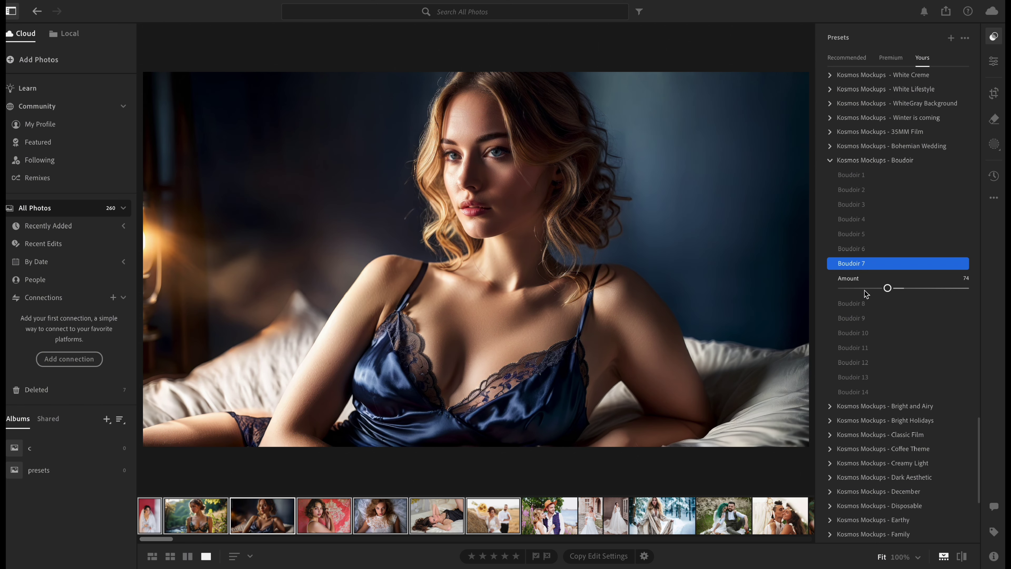
pyautogui.click(863, 303)
pyautogui.moveTo(904, 302)
pyautogui.mouseDown()
pyautogui.moveTo(842, 303)
pyautogui.moveTo(892, 303)
pyautogui.mouseUp()
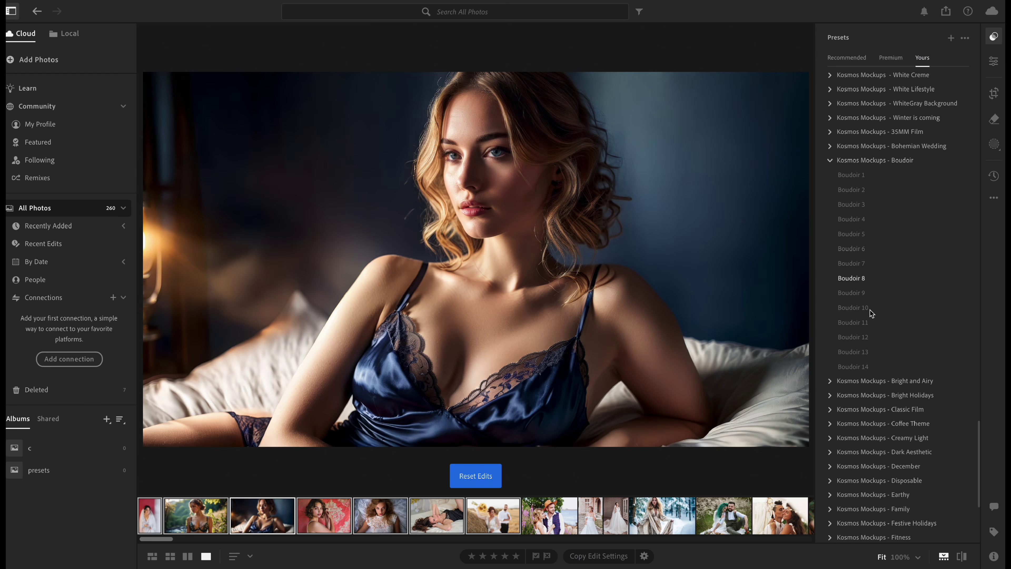
pyautogui.click(864, 293)
pyautogui.moveTo(858, 318)
pyautogui.mouseDown()
pyautogui.moveTo(840, 318)
pyautogui.moveTo(887, 317)
pyautogui.mouseUp()
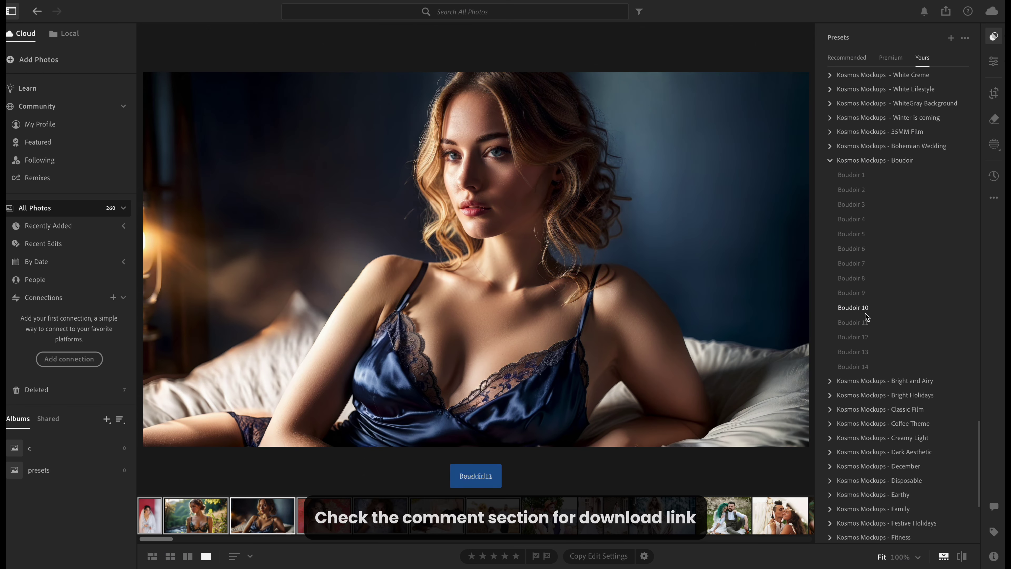
# Preview Boudoir 10, 11 and 12 on the satin photo, then open the red-background portrait.
pyautogui.click(866, 308)
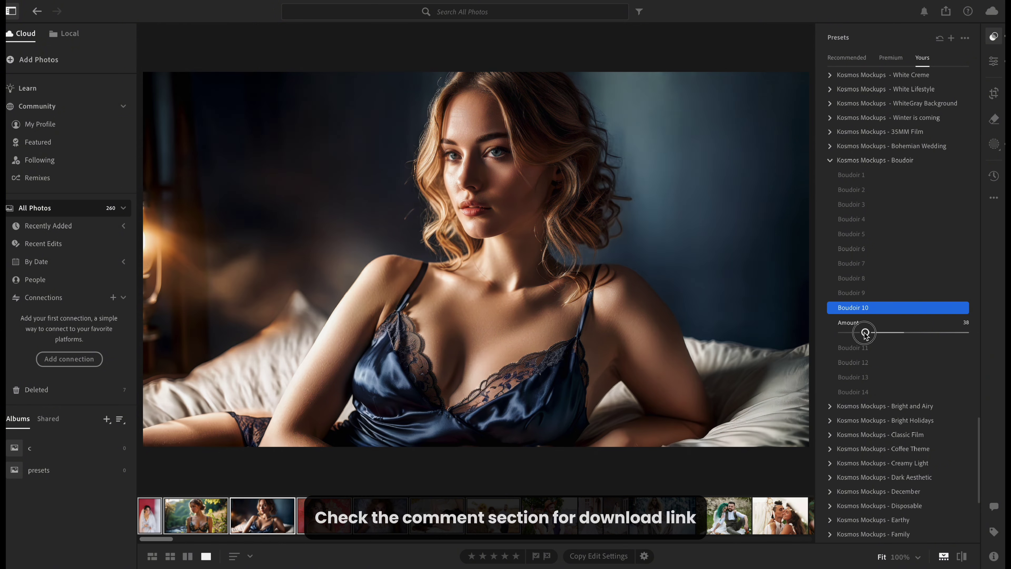
pyautogui.click(868, 347)
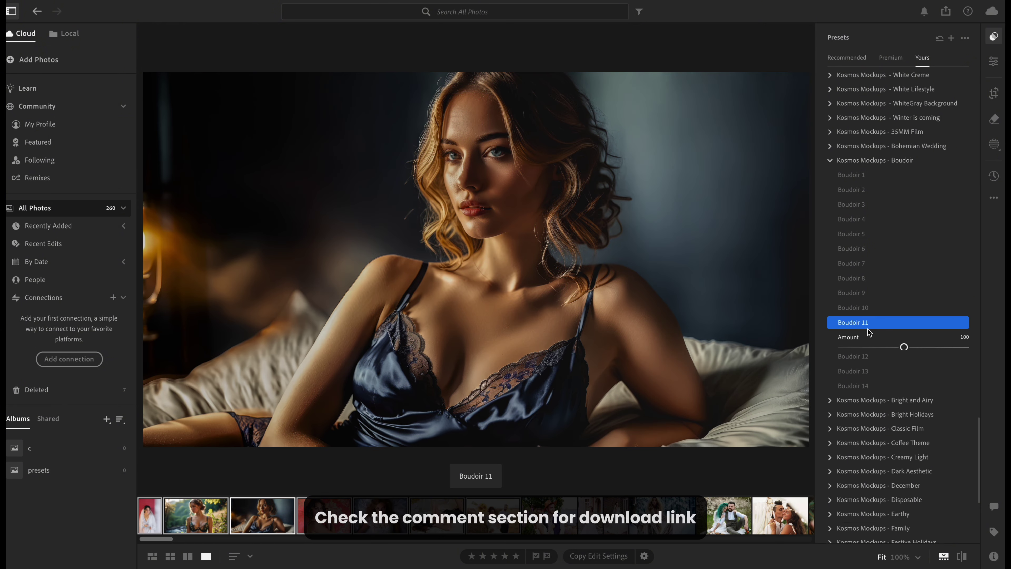
pyautogui.moveTo(854, 346)
pyautogui.mouseDown()
pyautogui.moveTo(887, 346)
pyautogui.moveTo(890, 361)
pyautogui.mouseUp()
pyautogui.click(864, 338)
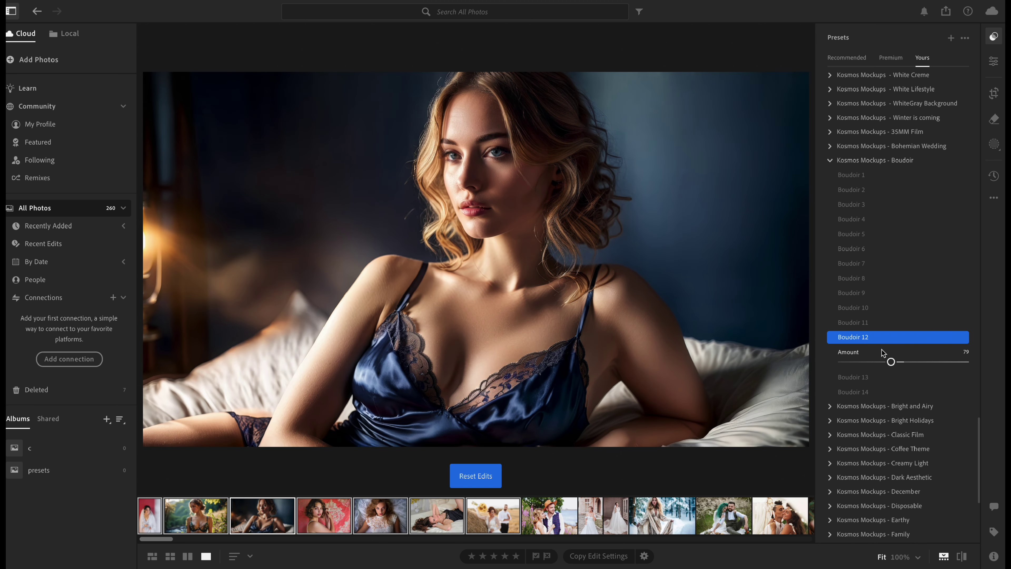
pyautogui.click(311, 509)
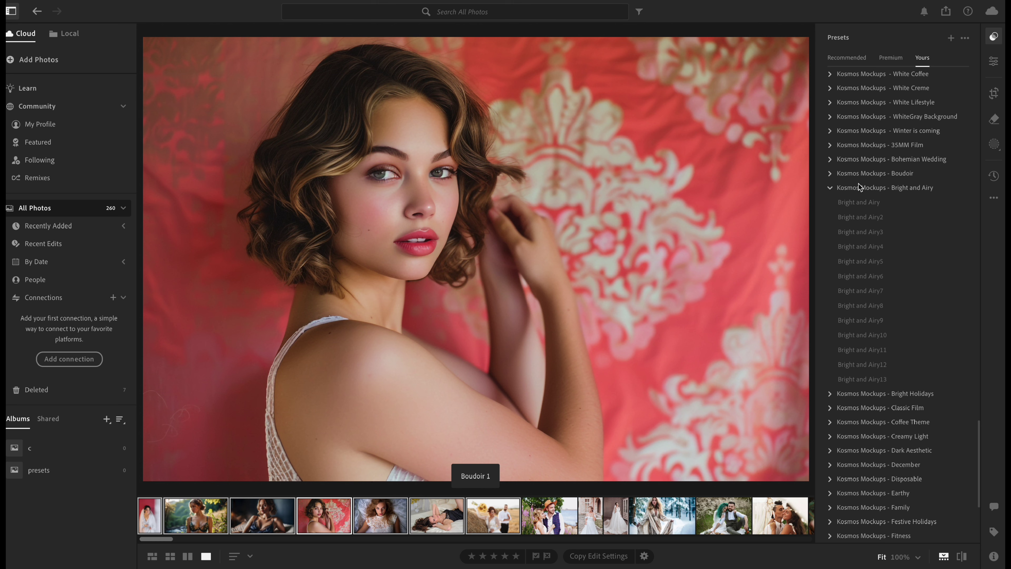
# Vary Boudoir 1's strength on the red portrait, then preview Boudoir 3 through 6.
pyautogui.click(862, 185)
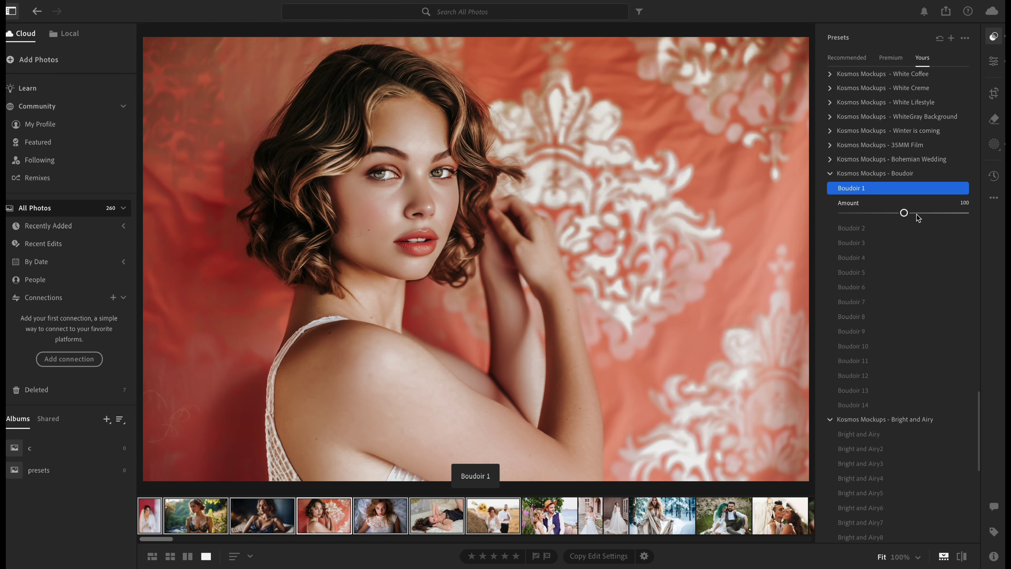
pyautogui.moveTo(905, 213)
pyautogui.mouseDown()
pyautogui.moveTo(840, 213)
pyautogui.moveTo(888, 213)
pyautogui.moveTo(846, 228)
pyautogui.moveTo(894, 227)
pyautogui.moveTo(826, 242)
pyautogui.moveTo(901, 243)
pyautogui.moveTo(901, 257)
pyautogui.moveTo(839, 257)
pyautogui.moveTo(901, 258)
pyautogui.moveTo(841, 272)
pyautogui.moveTo(873, 272)
pyautogui.moveTo(840, 287)
pyautogui.moveTo(890, 287)
pyautogui.moveTo(843, 302)
pyautogui.moveTo(906, 302)
pyautogui.moveTo(839, 316)
pyautogui.moveTo(913, 317)
pyautogui.mouseUp()
pyautogui.click(878, 246)
pyautogui.click(861, 258)
pyautogui.click(858, 272)
pyautogui.click(870, 286)
# Preview Boudoir 7 and 8, raise Boudoir 9's strength, then try Boudoir 10 and 12.
pyautogui.click(874, 301)
pyautogui.click(856, 317)
pyautogui.click(889, 330)
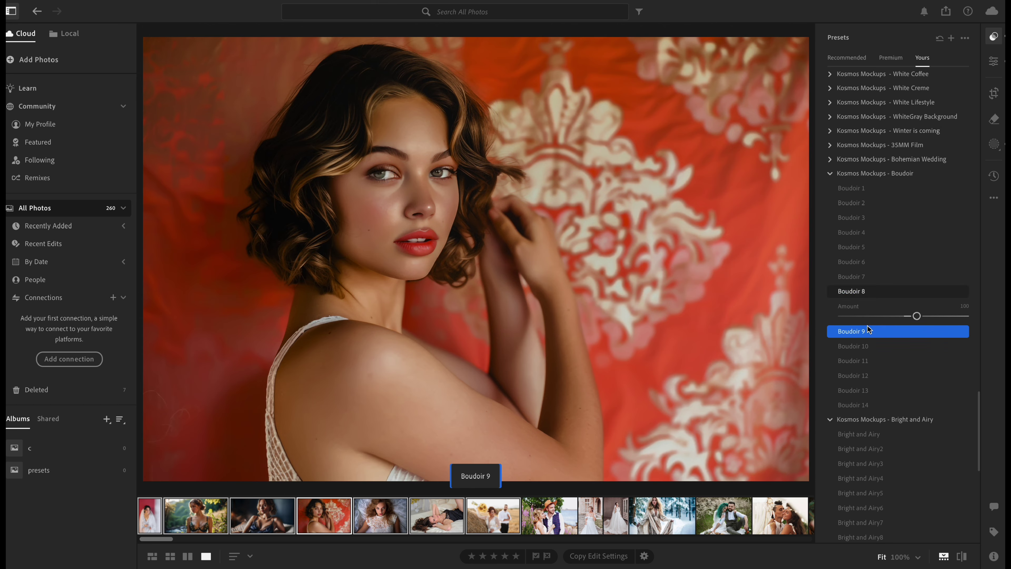
pyautogui.moveTo(859, 325)
pyautogui.mouseDown()
pyautogui.moveTo(909, 330)
pyautogui.moveTo(824, 343)
pyautogui.moveTo(894, 343)
pyautogui.moveTo(887, 375)
pyautogui.moveTo(861, 374)
pyautogui.mouseUp()
pyautogui.click(900, 346)
pyautogui.click(858, 375)
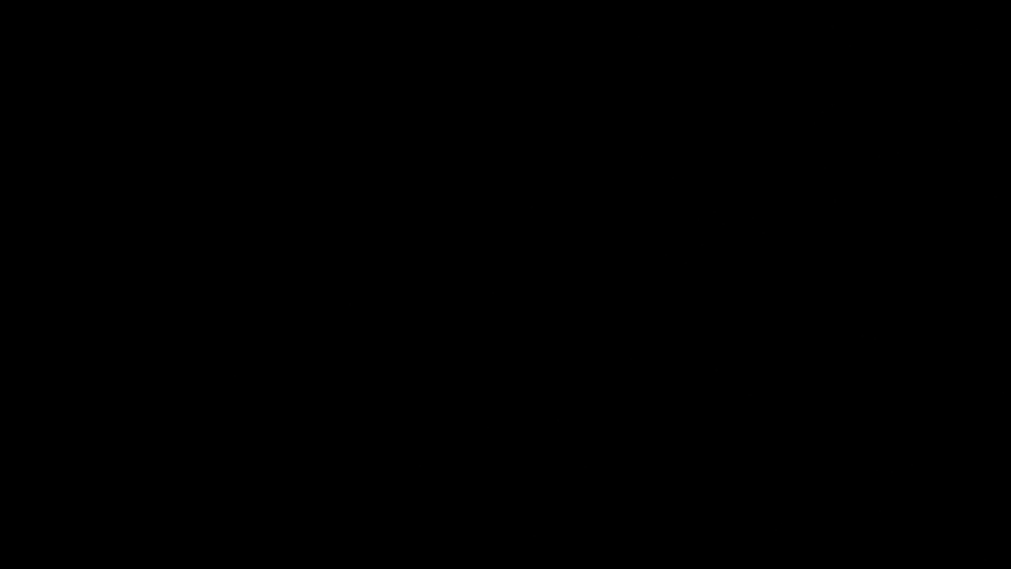